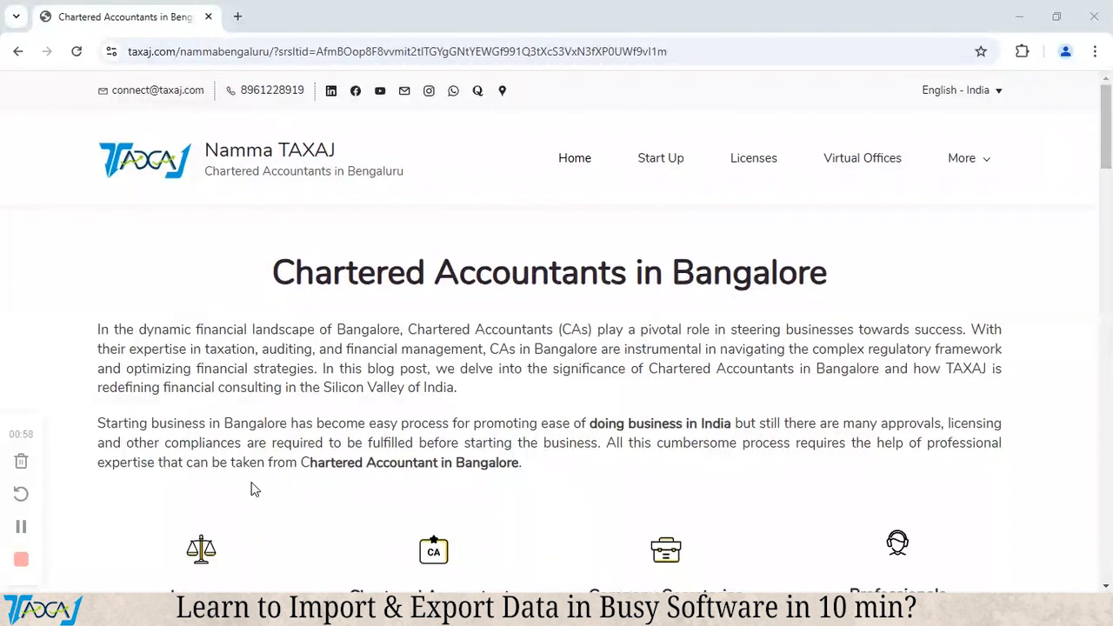
Switch to the Busy 21 remote desktop window and open the Vouchers Statistics report from the check list reports.
{"action": "key", "text": "alt+Tab"}
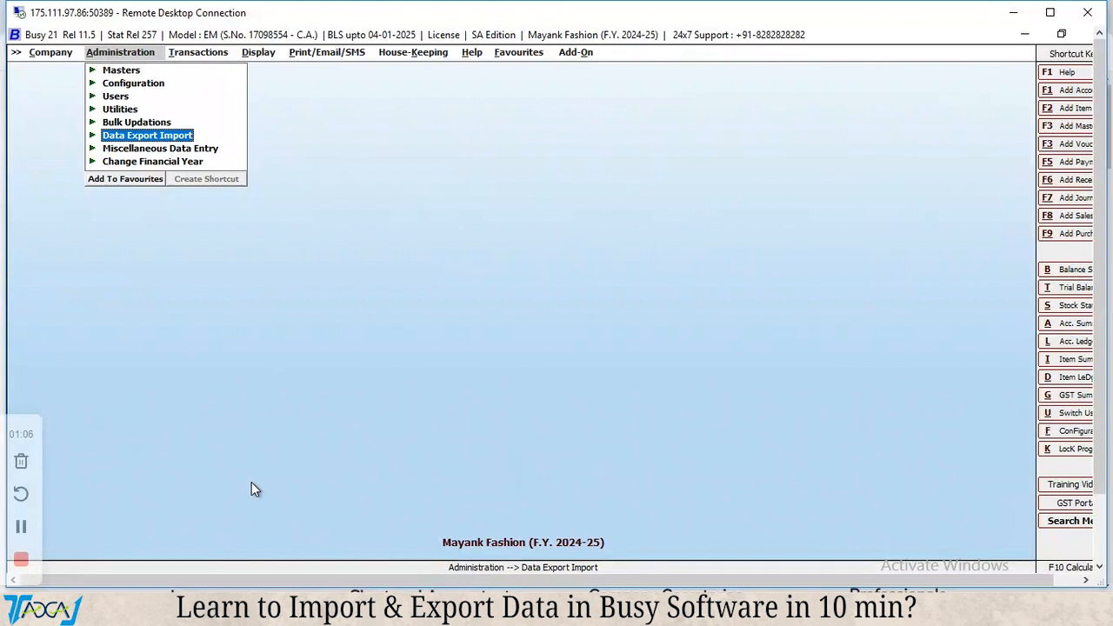
{"action": "key", "text": "Right"}
{"action": "key", "text": "Right"}
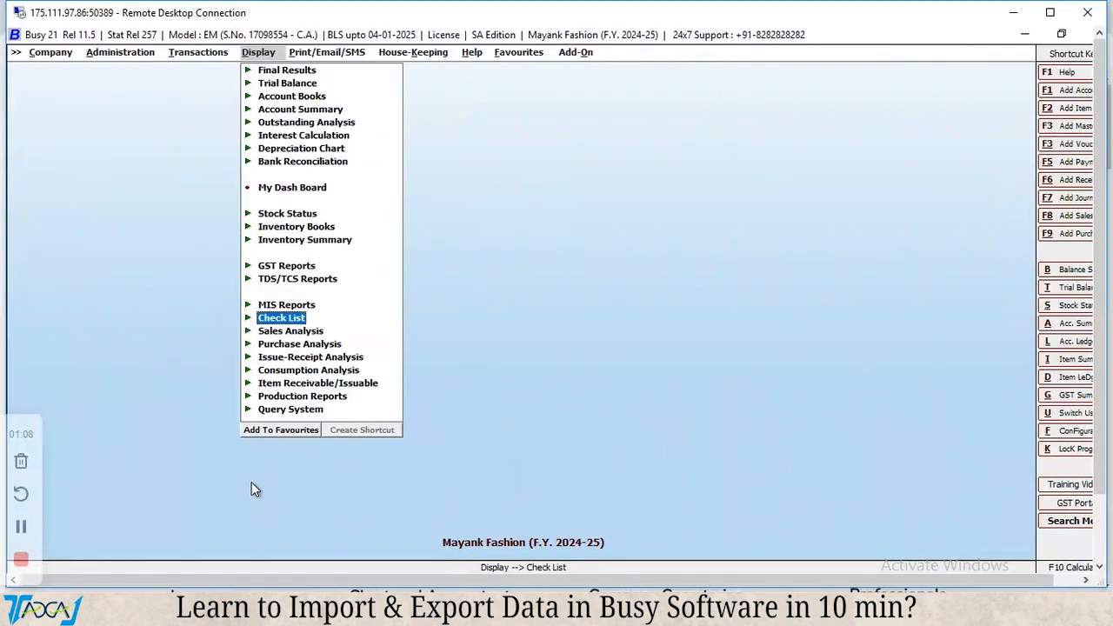
{"action": "key", "text": "Up"}
{"action": "key", "text": "Up"}
{"action": "key", "text": "Up"}
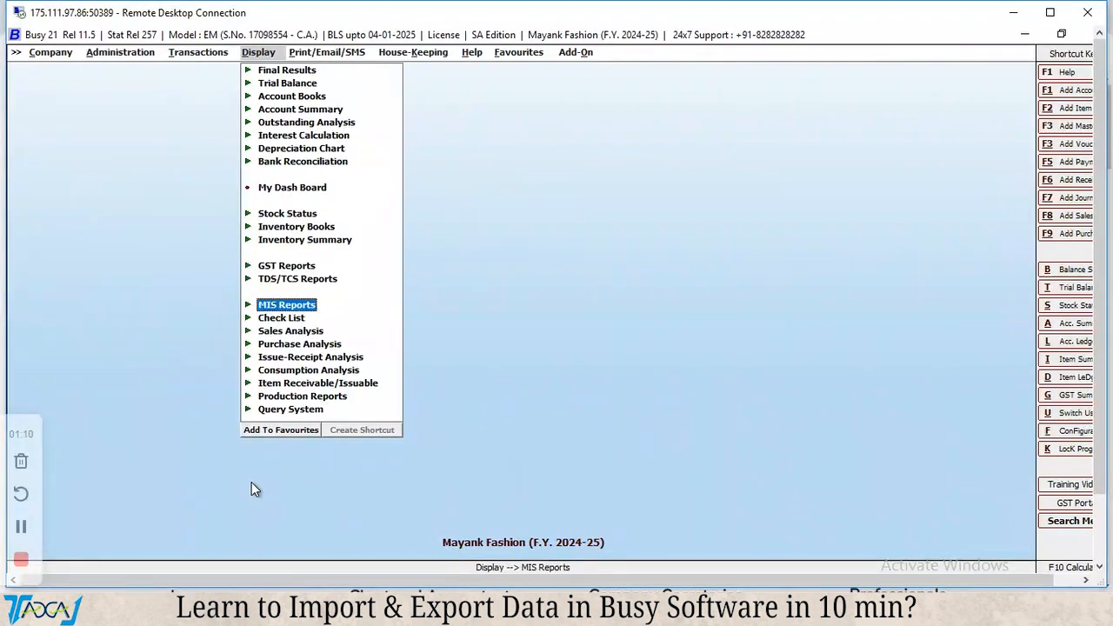
{"action": "key", "text": "Down"}
{"action": "key", "text": "Down"}
{"action": "key", "text": "Down"}
{"action": "key", "text": "Up"}
{"action": "key", "text": "Home"}
{"action": "key", "text": "Down"}
{"action": "key", "text": "Down"}
{"action": "key", "text": "Down"}
{"action": "key", "text": "Down"}
{"action": "key", "text": "Down"}
{"action": "key", "text": "Down"}
{"action": "key", "text": "Down"}
{"action": "key", "text": "Down"}
{"action": "key", "text": "Down"}
{"action": "key", "text": "Down"}
{"action": "key", "text": "Down"}
{"action": "key", "text": "Down"}
{"action": "key", "text": "Down"}
{"action": "key", "text": "Down"}
{"action": "key", "text": "Down"}
{"action": "key", "text": "Down"}
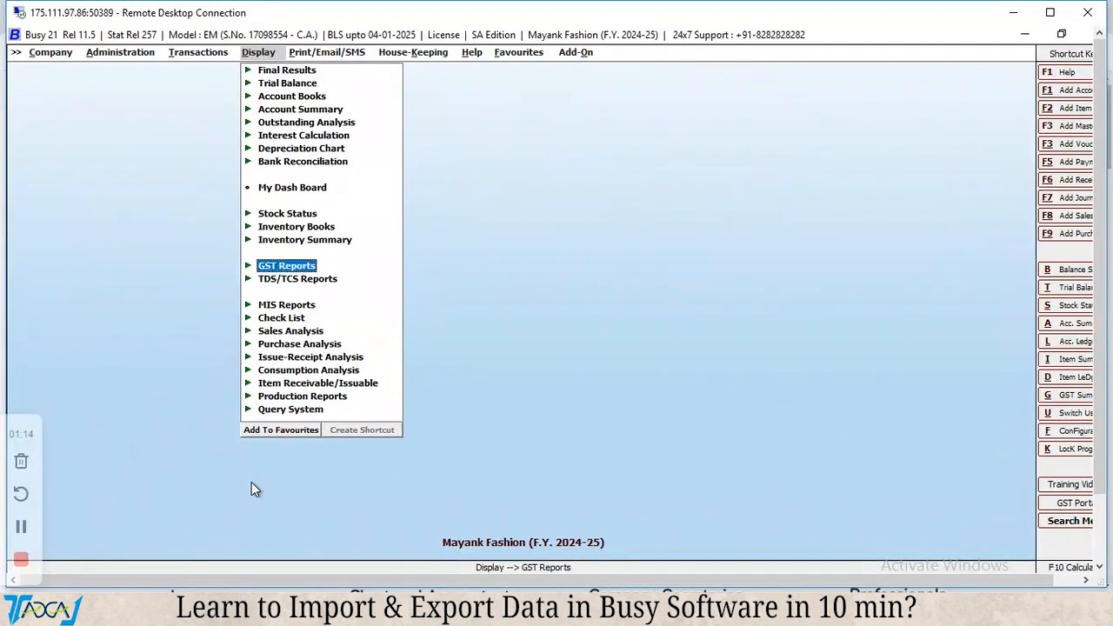
{"action": "key", "text": "Up"}
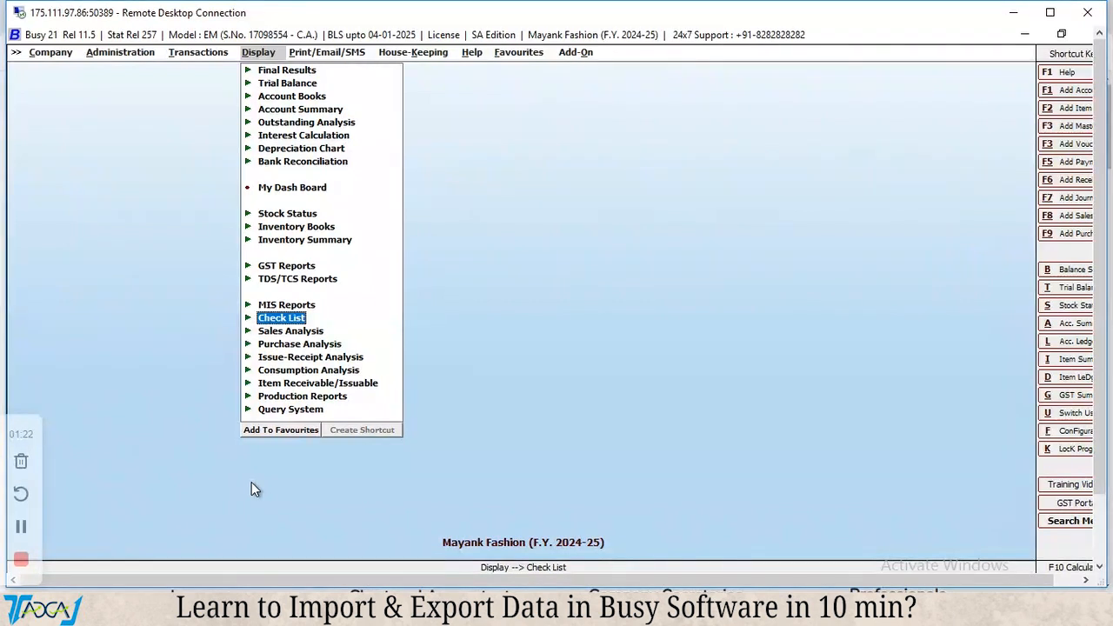
{"action": "key", "text": "Return"}
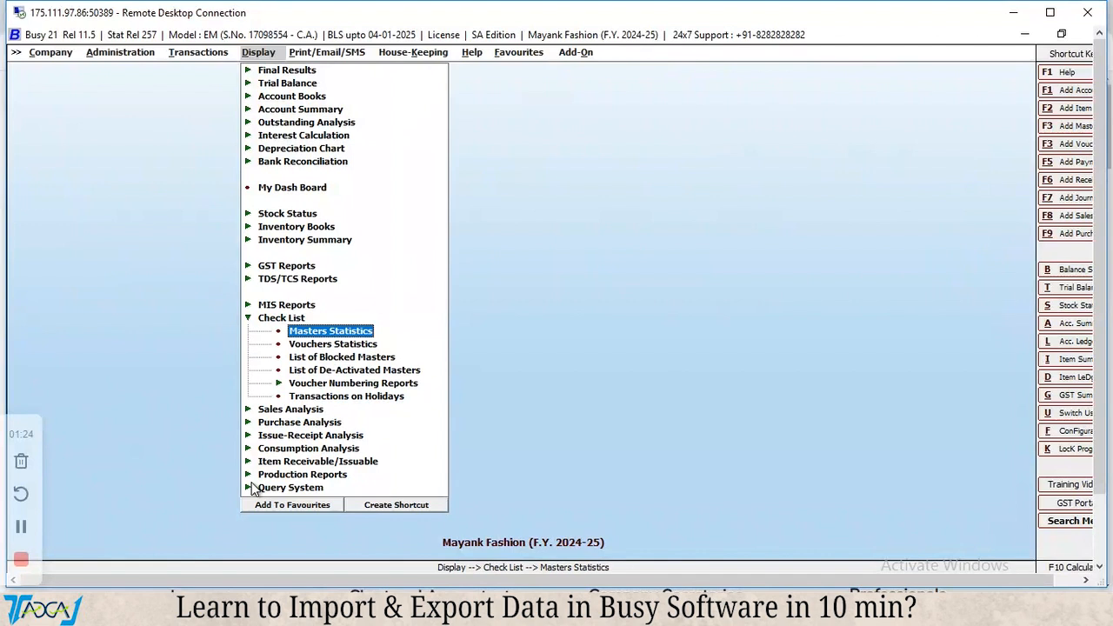
{"action": "key", "text": "Down"}
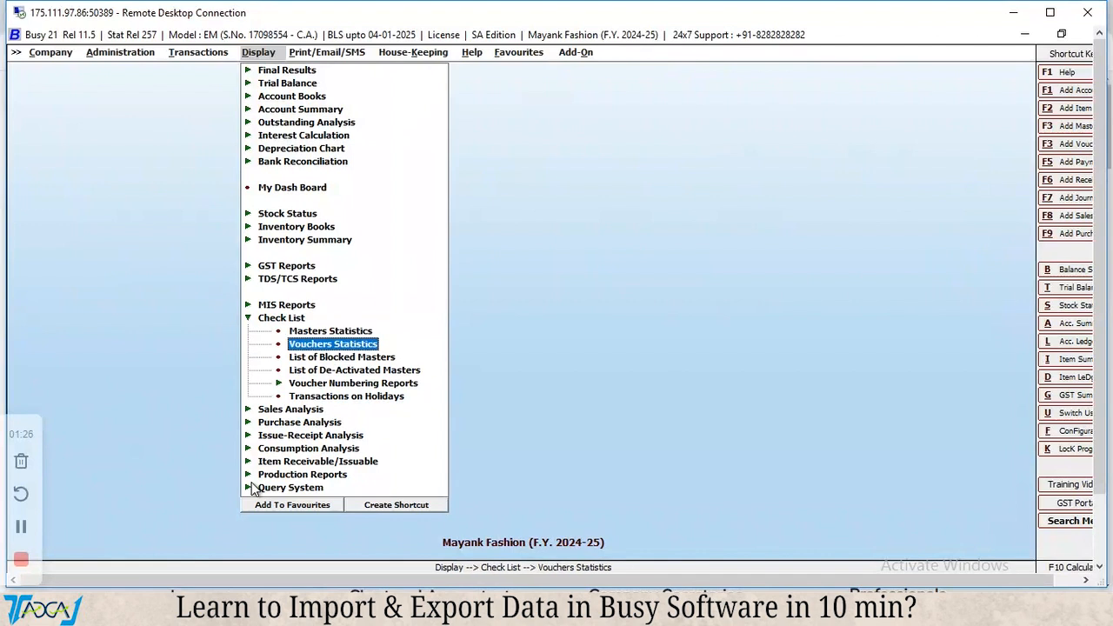
{"action": "key", "text": "Return"}
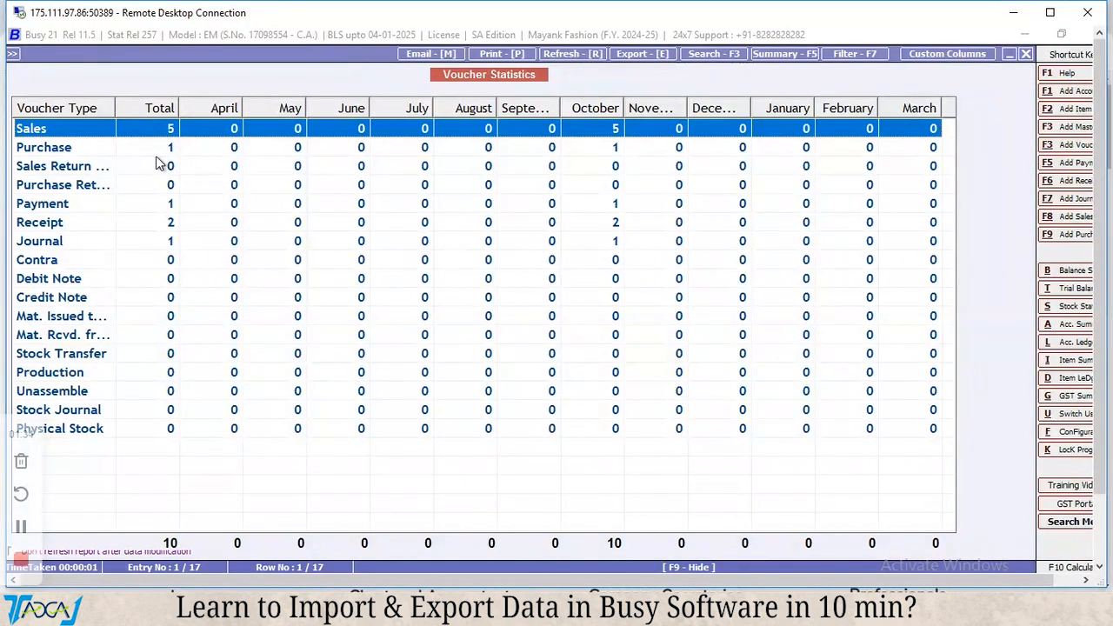
View the individual sales vouchers behind the Sales row of the voucher statistics and return to the summary.
{"action": "key", "text": "Return"}
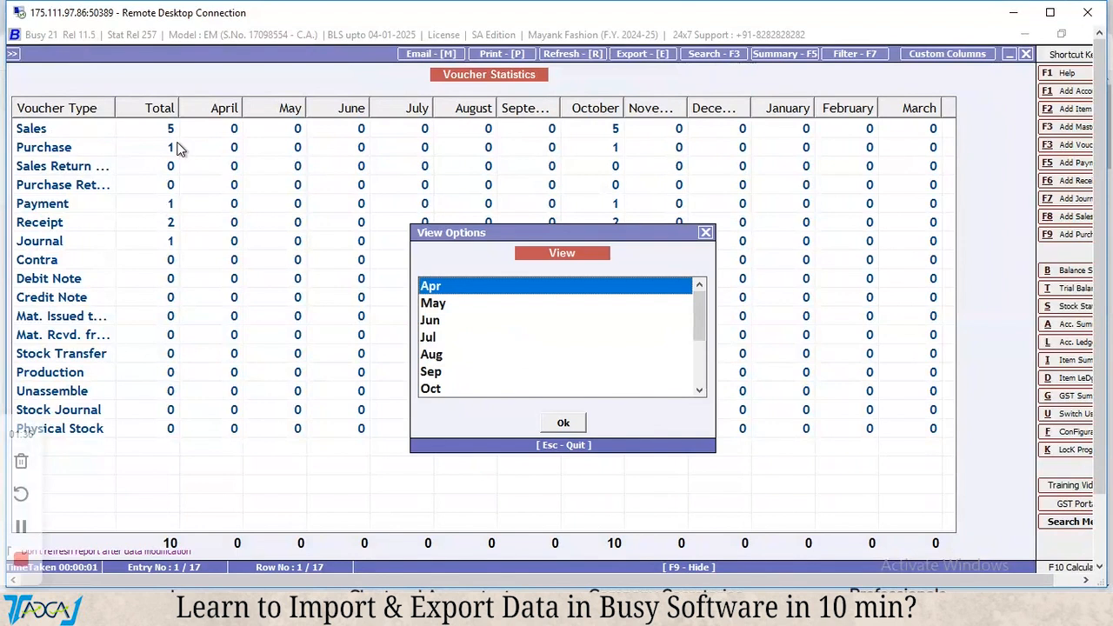
{"action": "key", "text": "Down"}
{"action": "key", "text": "End"}
{"action": "key", "text": "Up"}
{"action": "key", "text": "Down"}
{"action": "key", "text": "Return"}
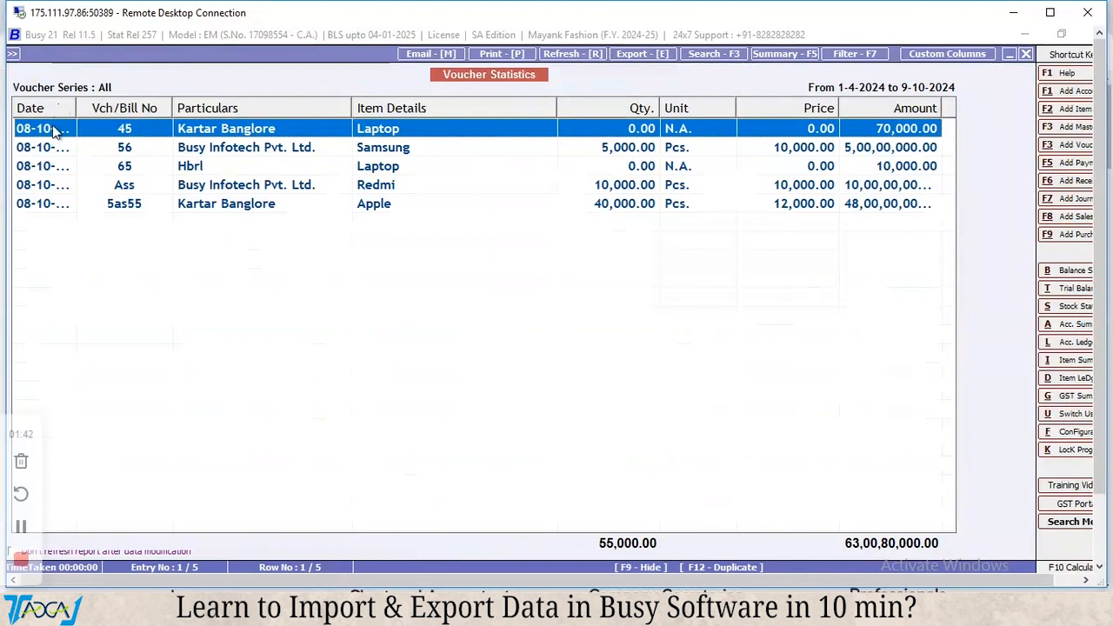
{"action": "key", "text": "Escape"}
{"action": "key", "text": "Escape"}
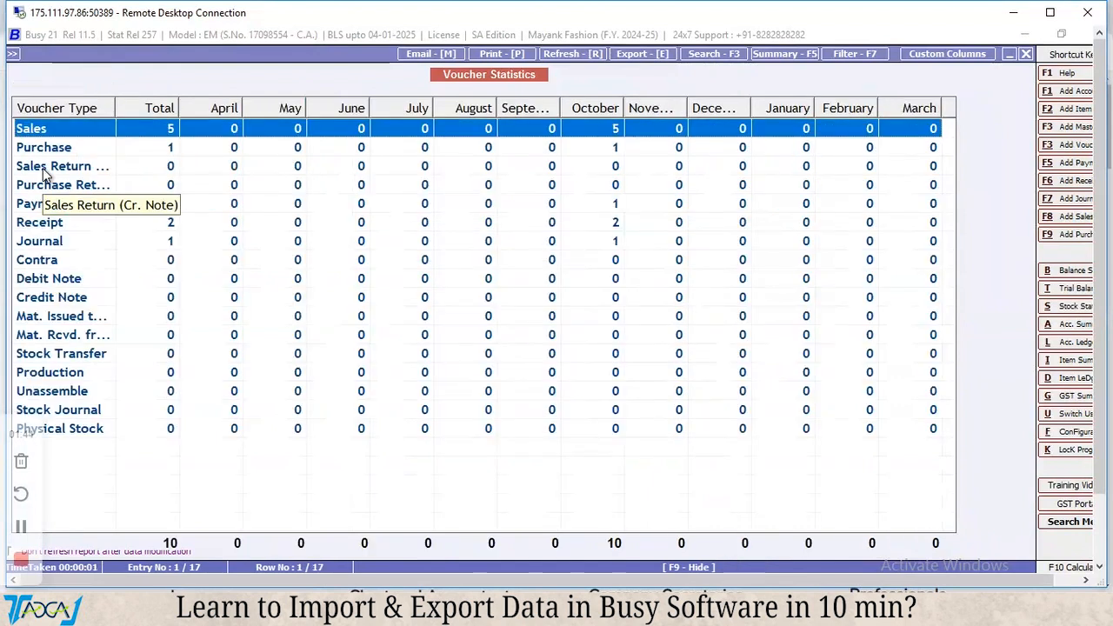
Review the Sales, Purchase, Receipt and Journal rows in the voucher statistics and close the report.
{"action": "key", "text": "Down"}
{"action": "key", "text": "Down"}
{"action": "key", "text": "Down"}
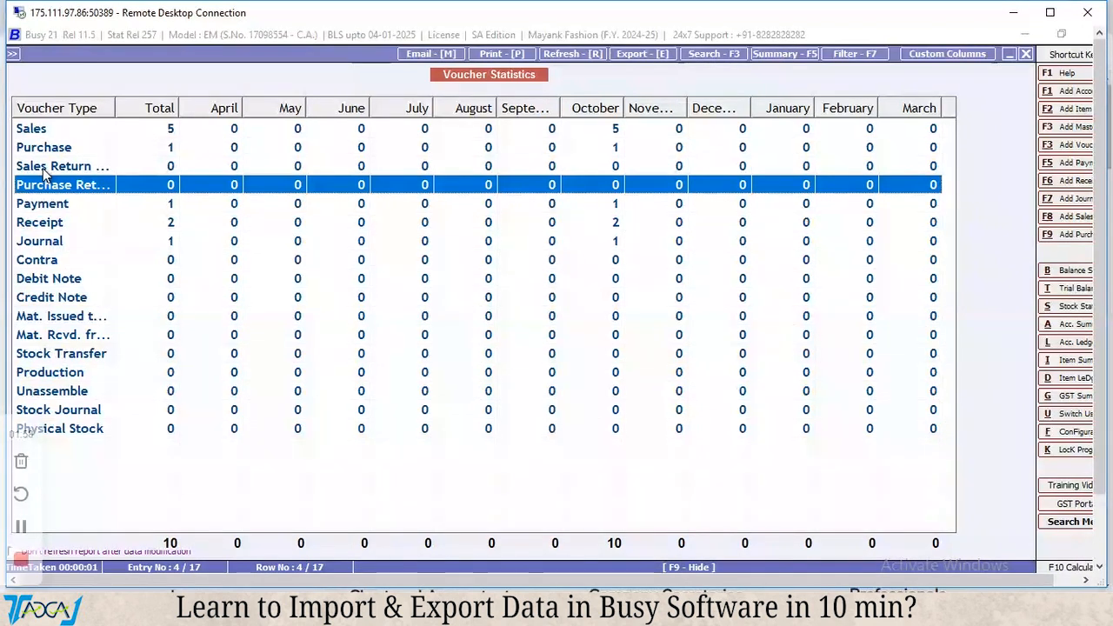
{"action": "left_click", "coordinate": [144, 129]}
{"action": "left_click", "coordinate": [126, 150]}
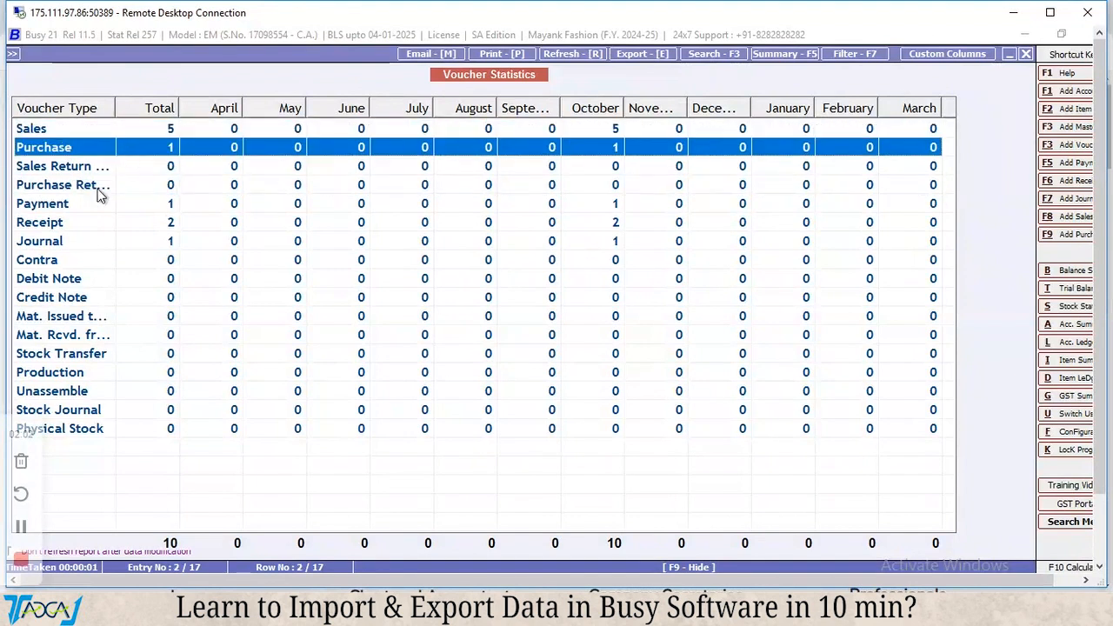
{"action": "left_click", "coordinate": [85, 223]}
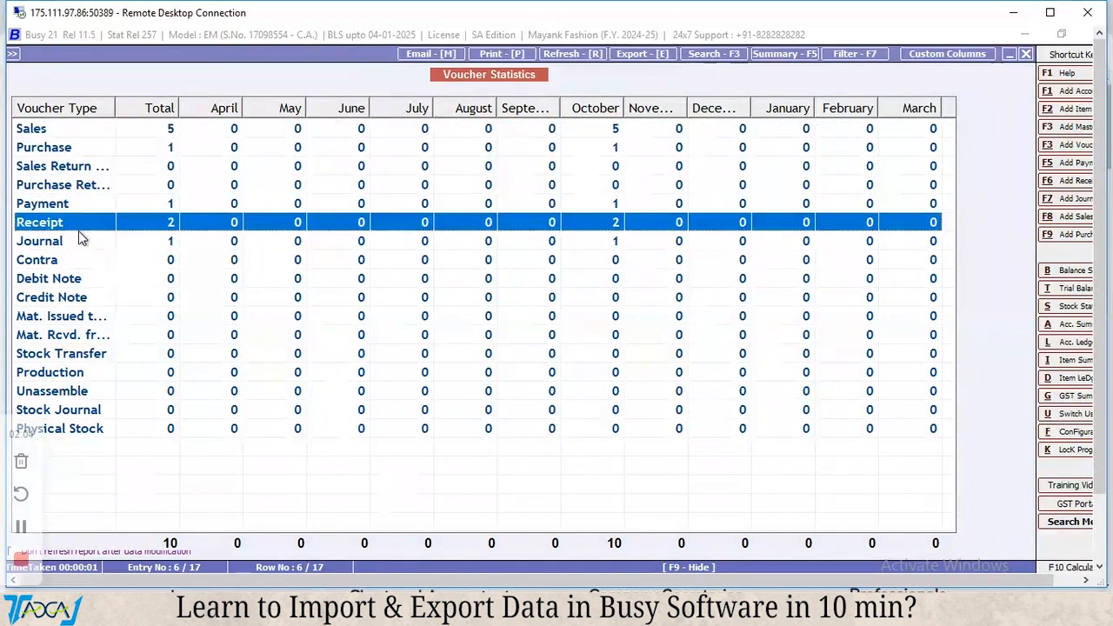
{"action": "left_click", "coordinate": [75, 244]}
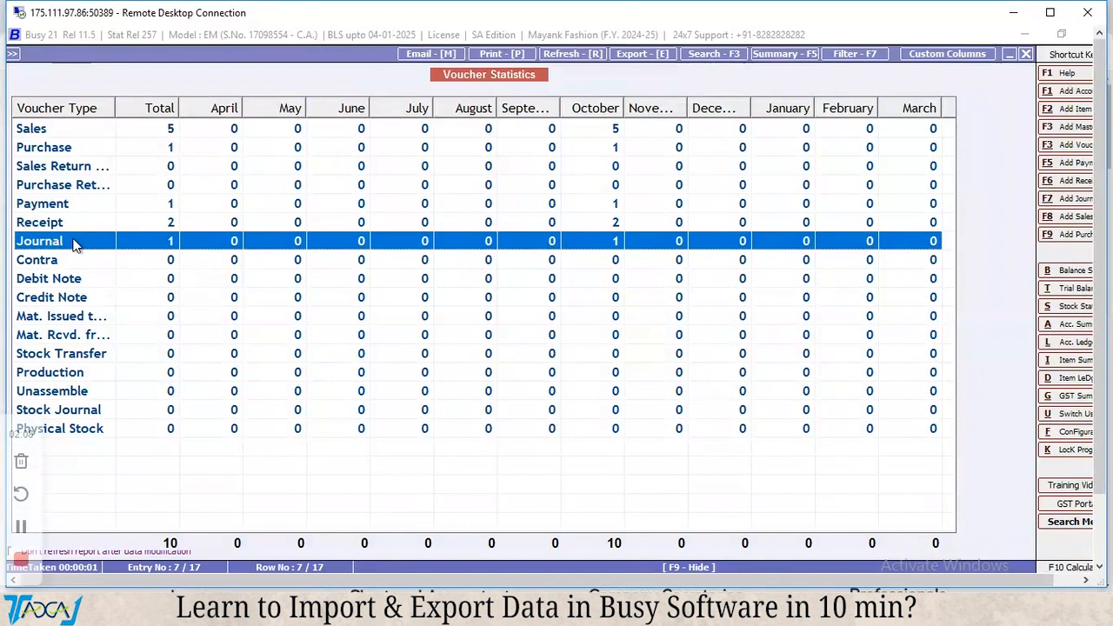
{"action": "key", "text": "Escape"}
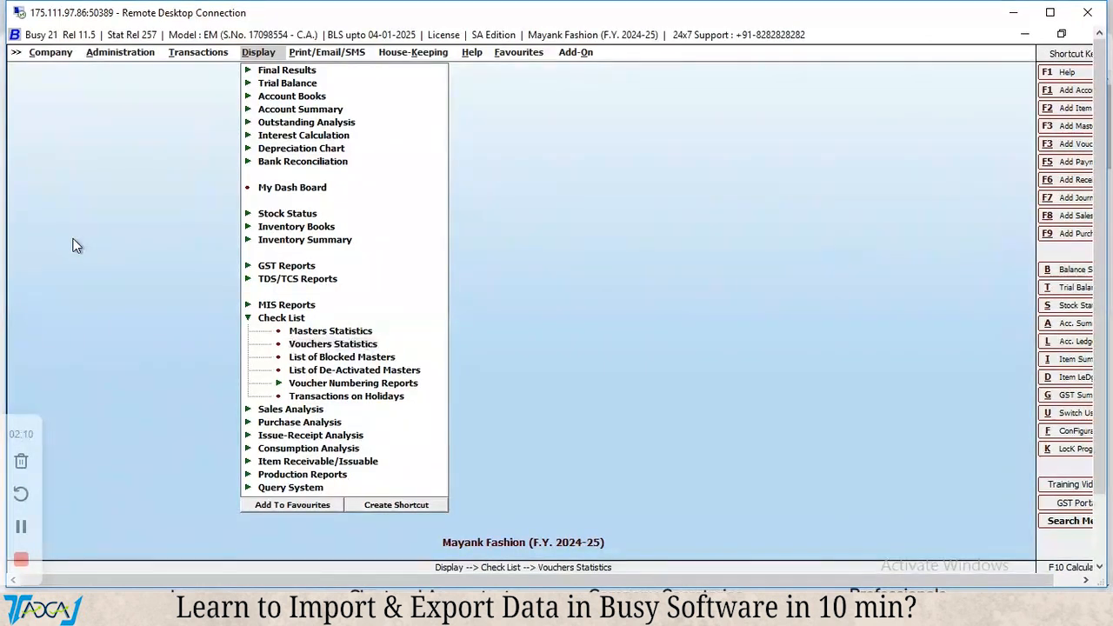
Open the Transactions export form under Administration's XML data export and import options.
{"action": "key", "text": "Left"}
{"action": "key", "text": "Right"}
{"action": "key", "text": "Left"}
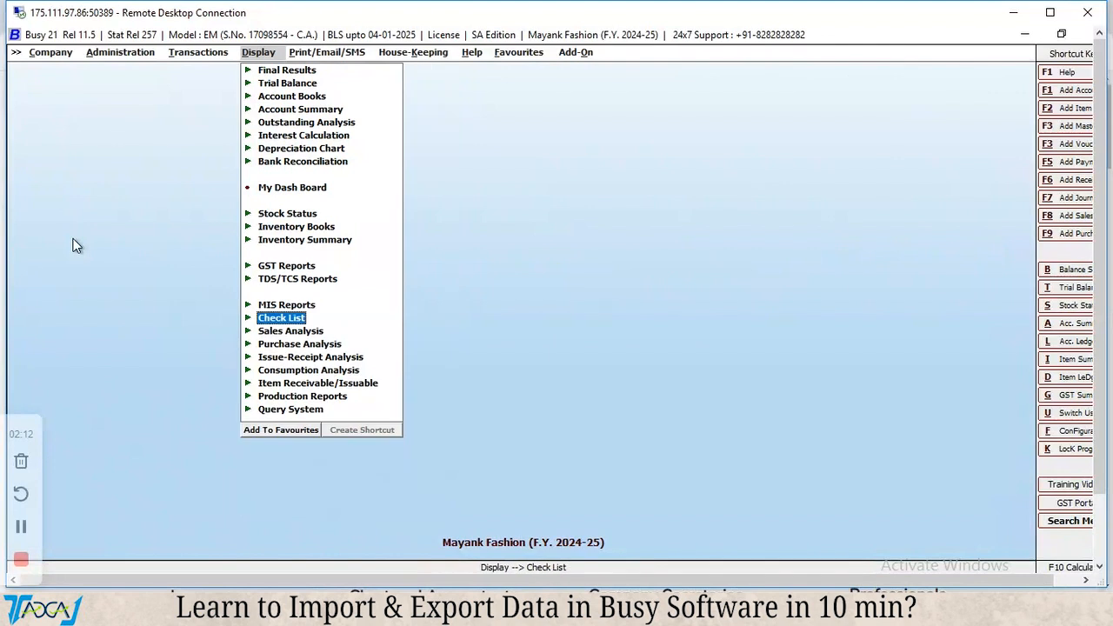
{"action": "key", "text": "Escape"}
{"action": "key", "text": "Left"}
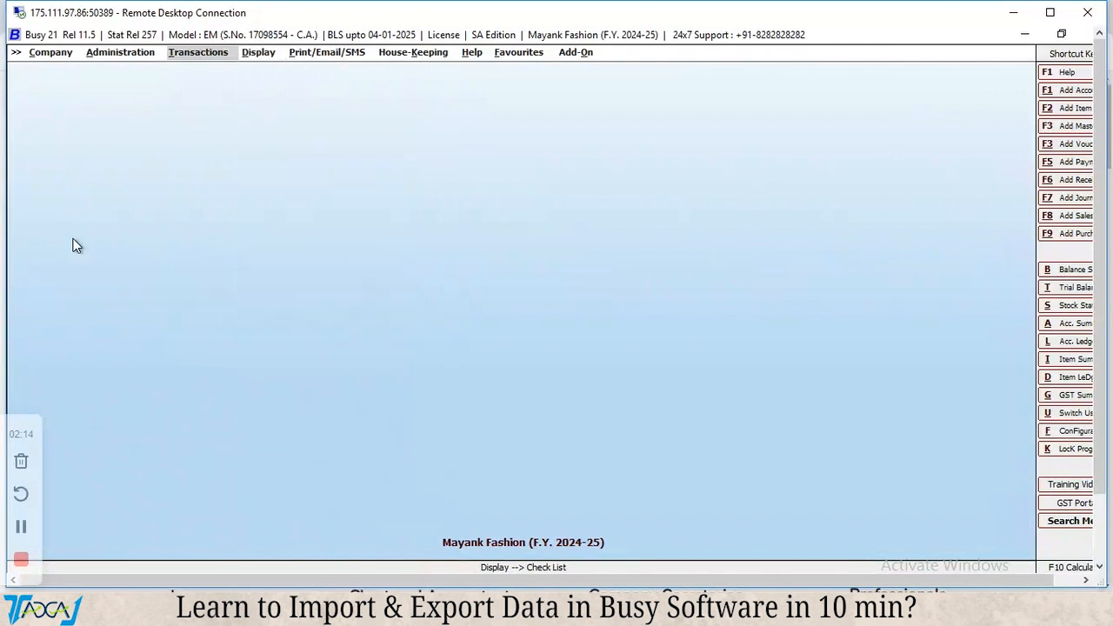
{"action": "key", "text": "Left"}
{"action": "key", "text": "Return"}
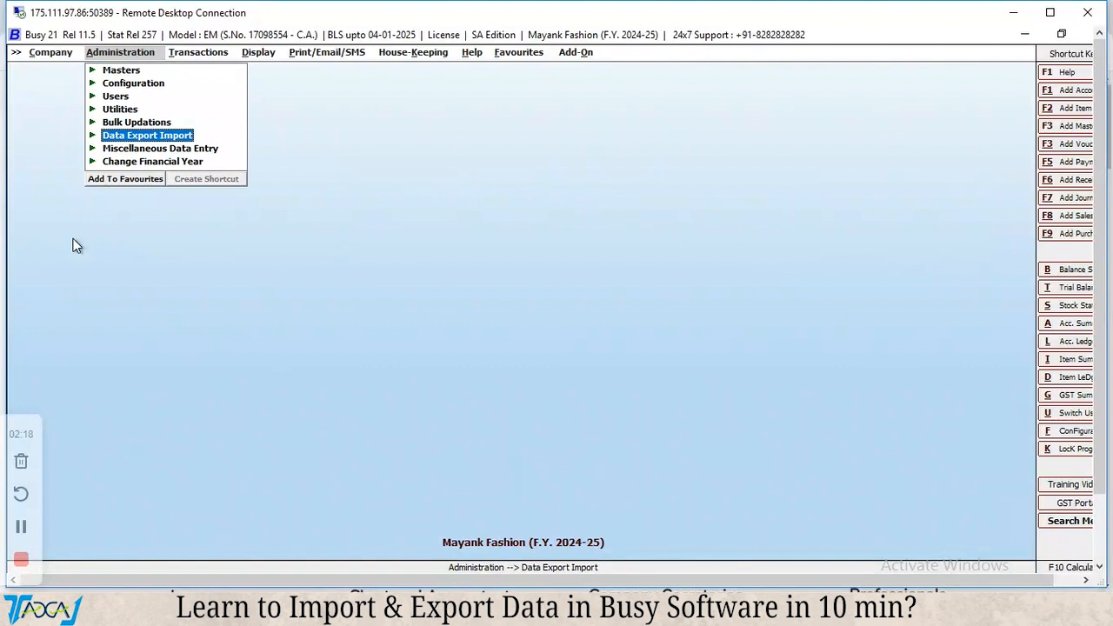
{"action": "key", "text": "Return"}
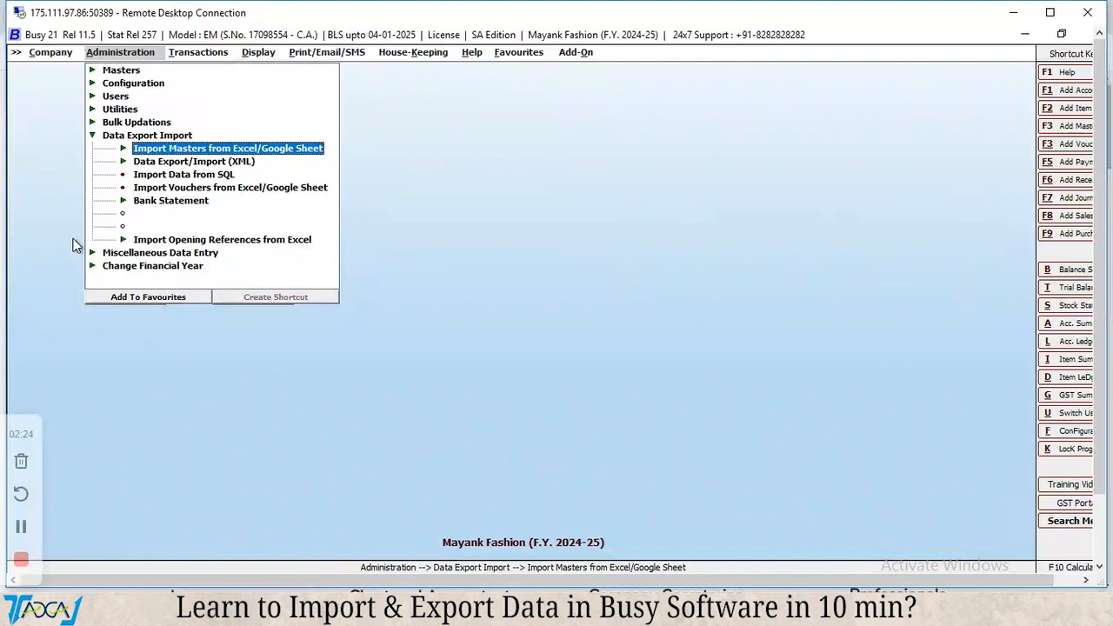
{"action": "key", "text": "Down"}
{"action": "key", "text": "Return"}
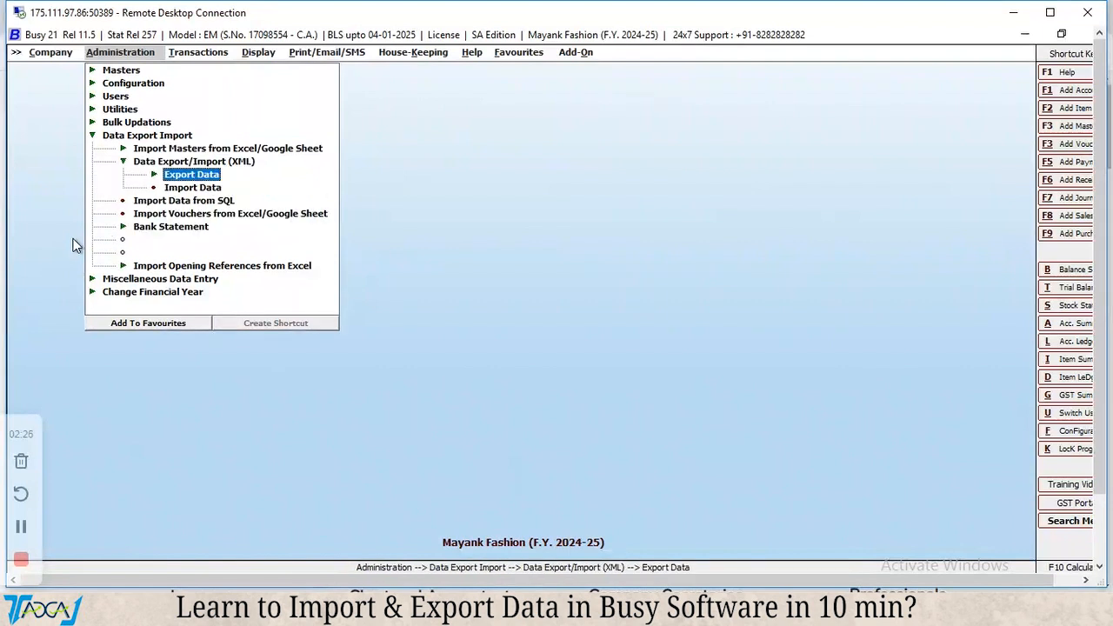
{"action": "key", "text": "Return"}
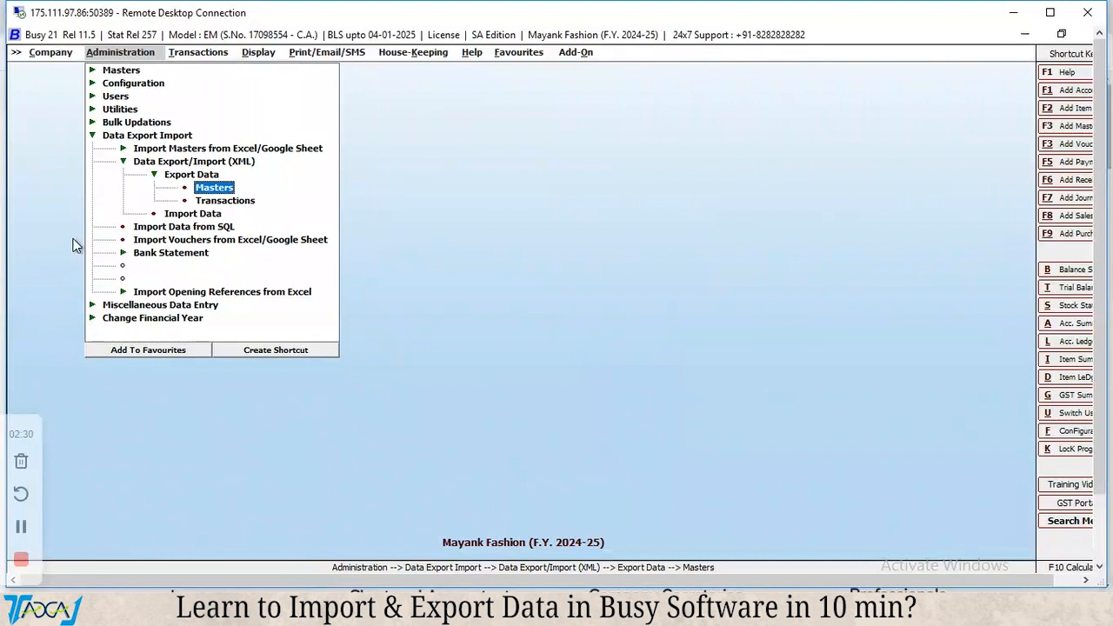
{"action": "key", "text": "Down"}
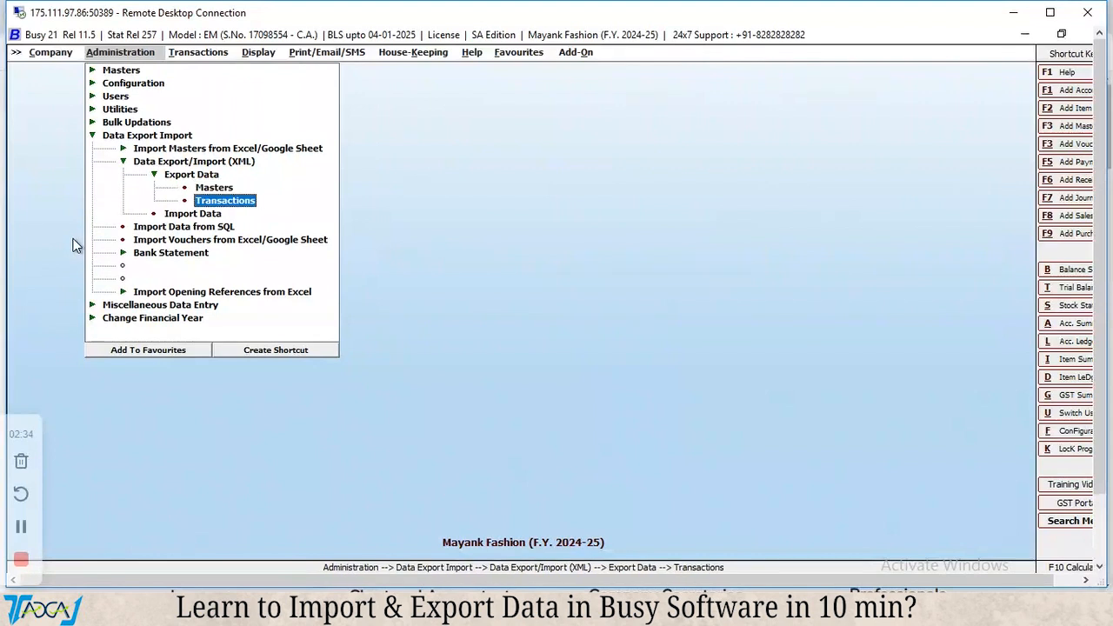
{"action": "key", "text": "Return"}
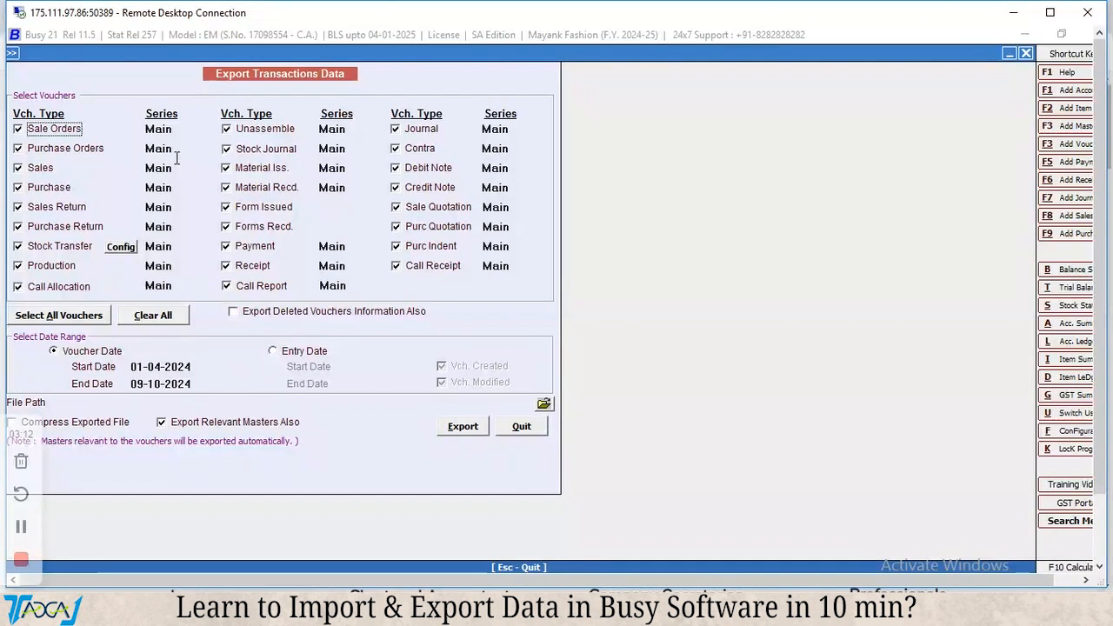
Select all voucher types for the transactions export and include the deleted vouchers' information.
{"action": "left_click", "coordinate": [146, 316]}
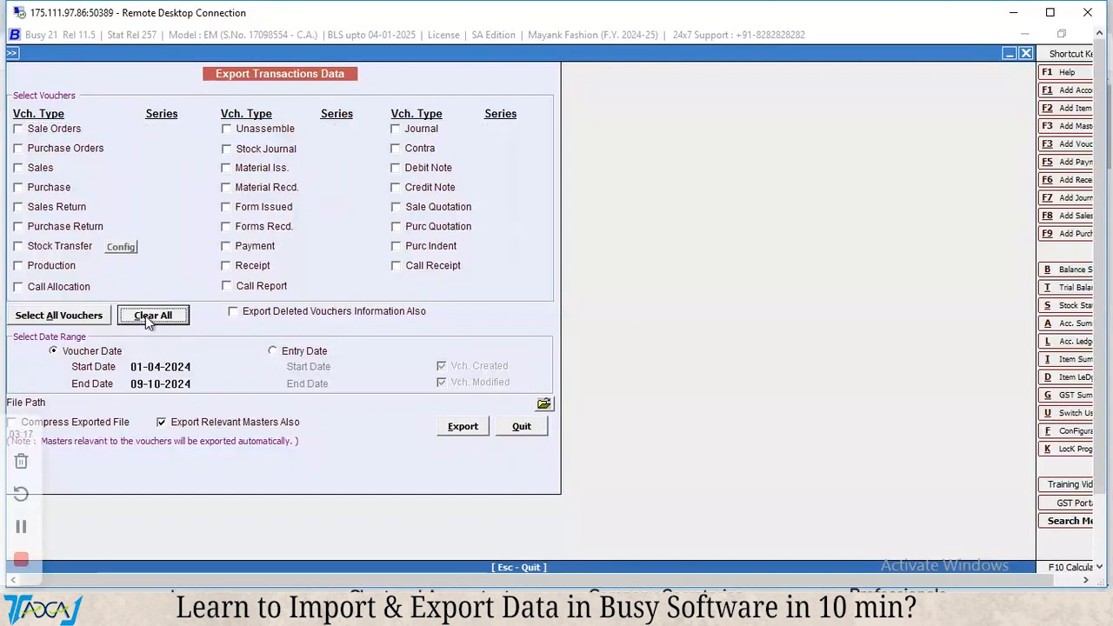
{"action": "left_click", "coordinate": [397, 149]}
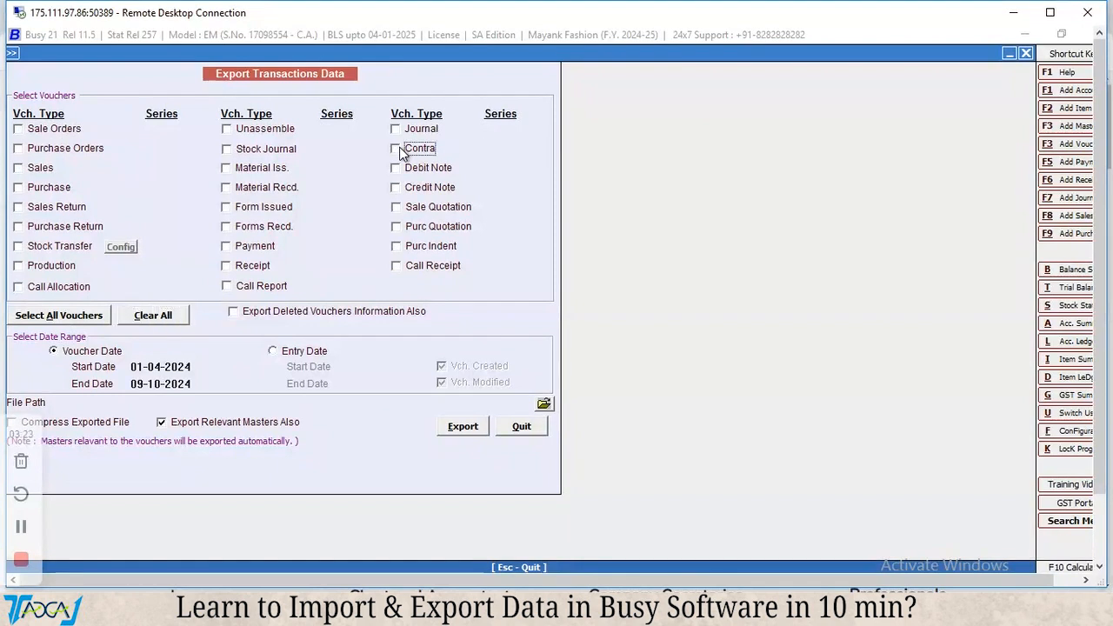
{"action": "left_click", "coordinate": [96, 320]}
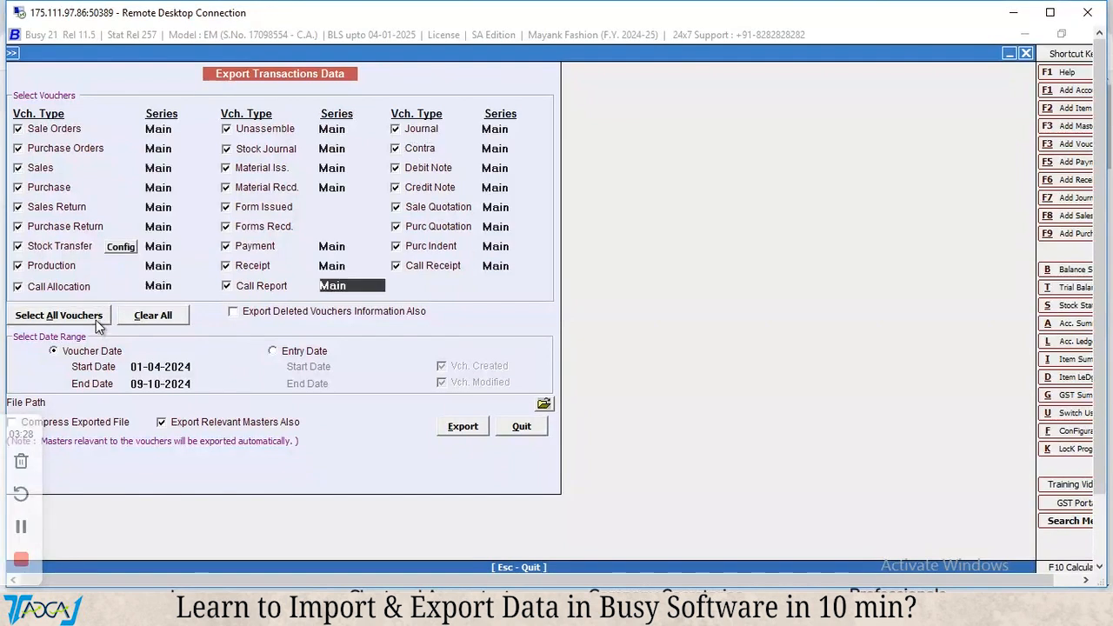
{"action": "left_click", "coordinate": [233, 313]}
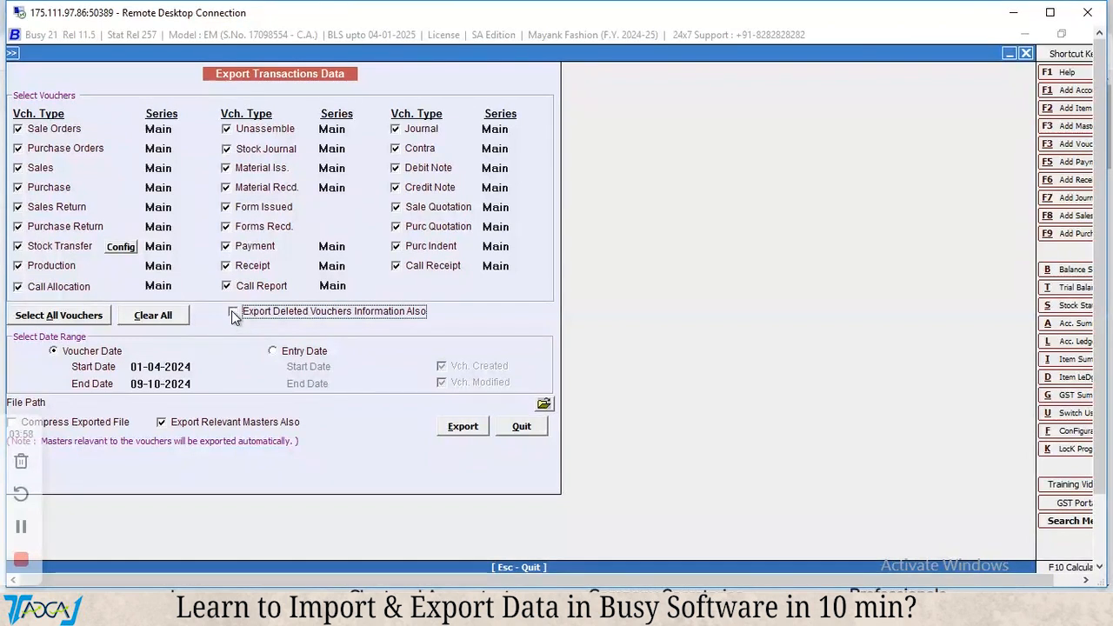
{"action": "left_click", "coordinate": [233, 312]}
Set the end date of the export's voucher date range to 15-11-2024.
{"action": "left_click", "coordinate": [144, 367]}
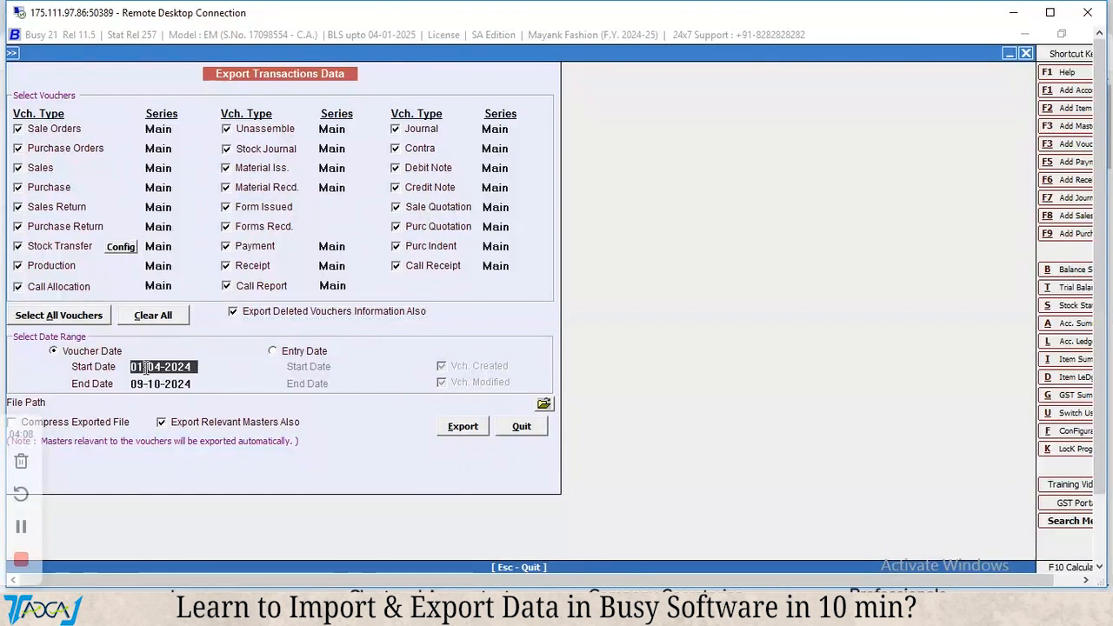
{"action": "key", "text": "Escape"}
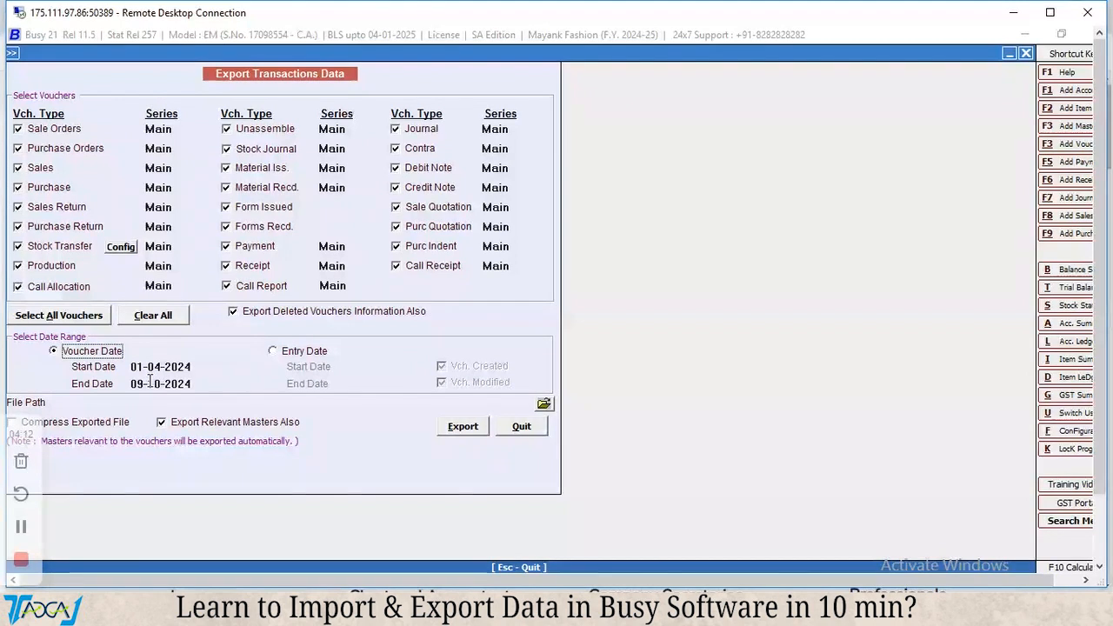
{"action": "left_click", "coordinate": [149, 384]}
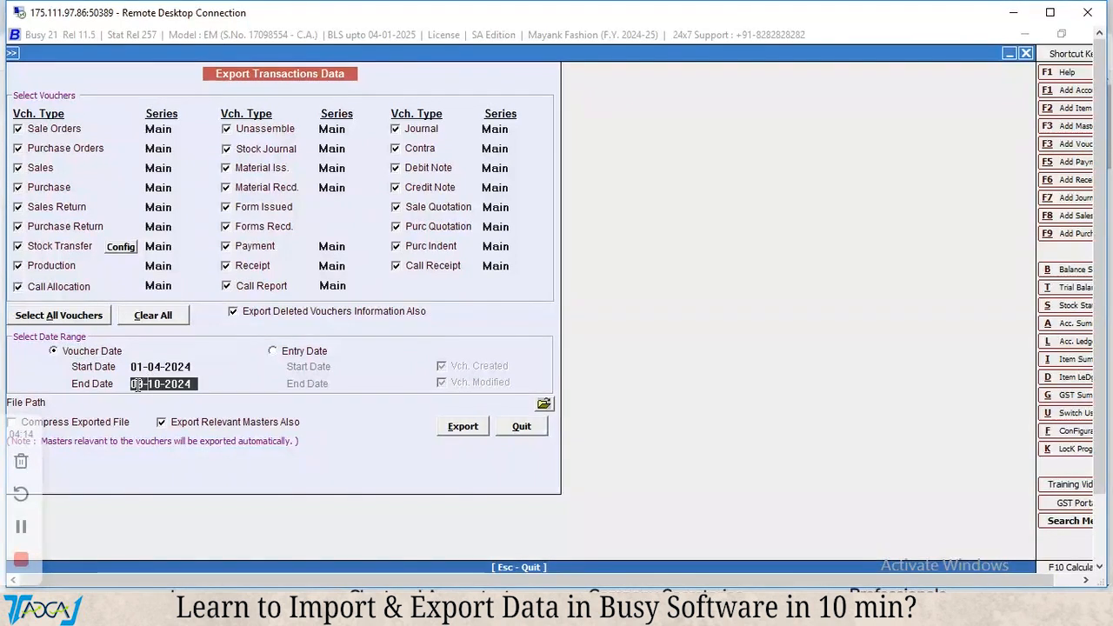
{"action": "type", "text": "15/11"}
{"action": "key", "text": "Return"}
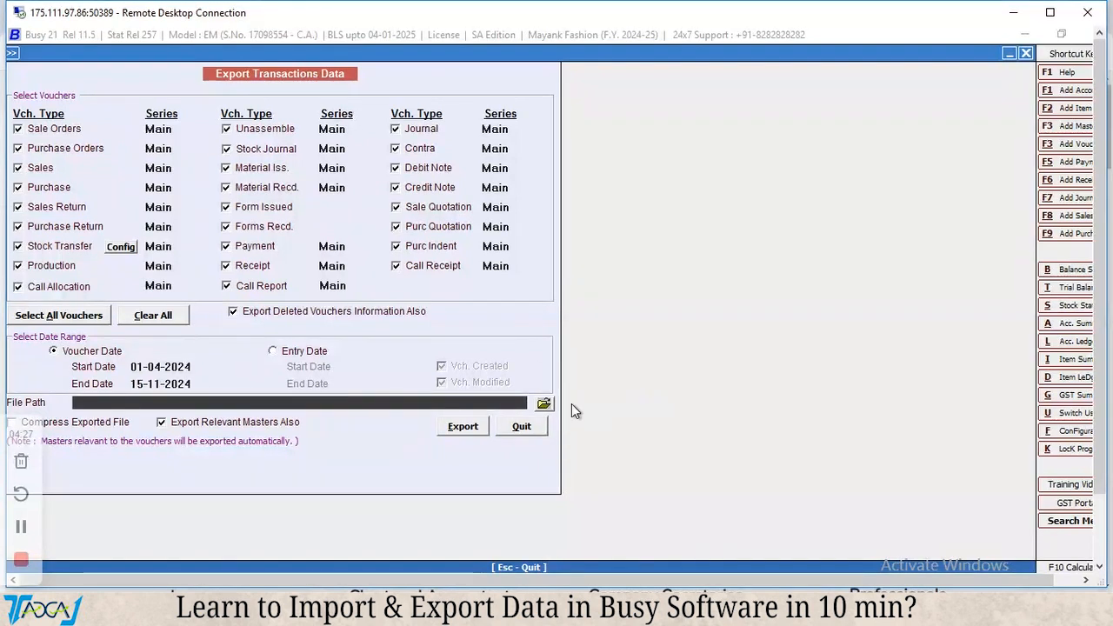
Choose the Downloads folder as the export file's location and turn off exporting the relevant masters.
{"action": "left_click", "coordinate": [544, 404]}
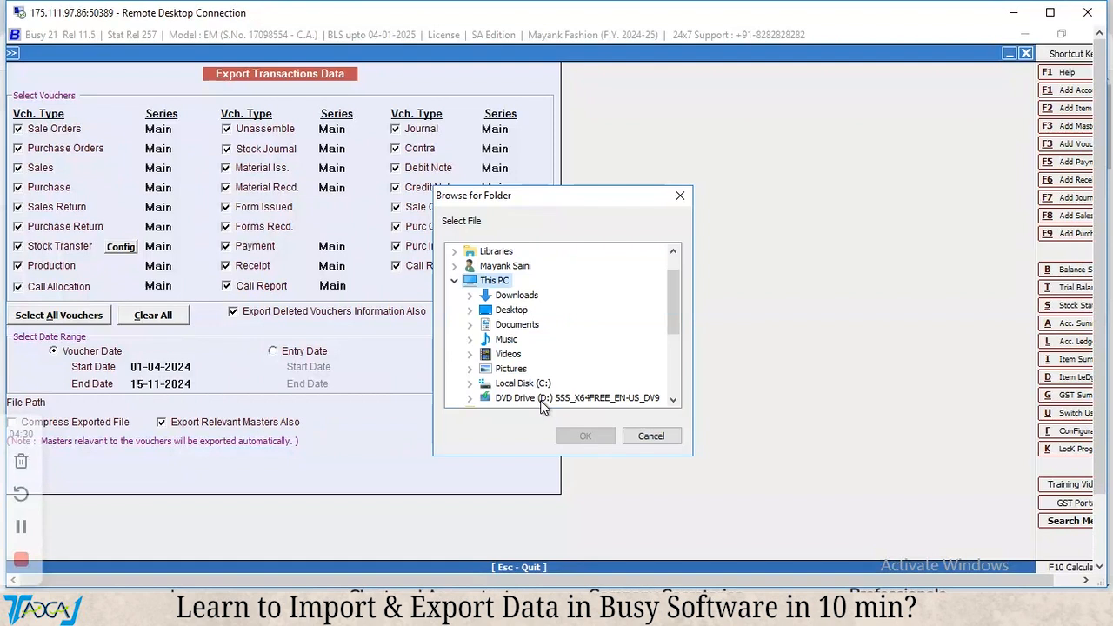
{"action": "left_click", "coordinate": [521, 300]}
{"action": "left_click", "coordinate": [581, 436]}
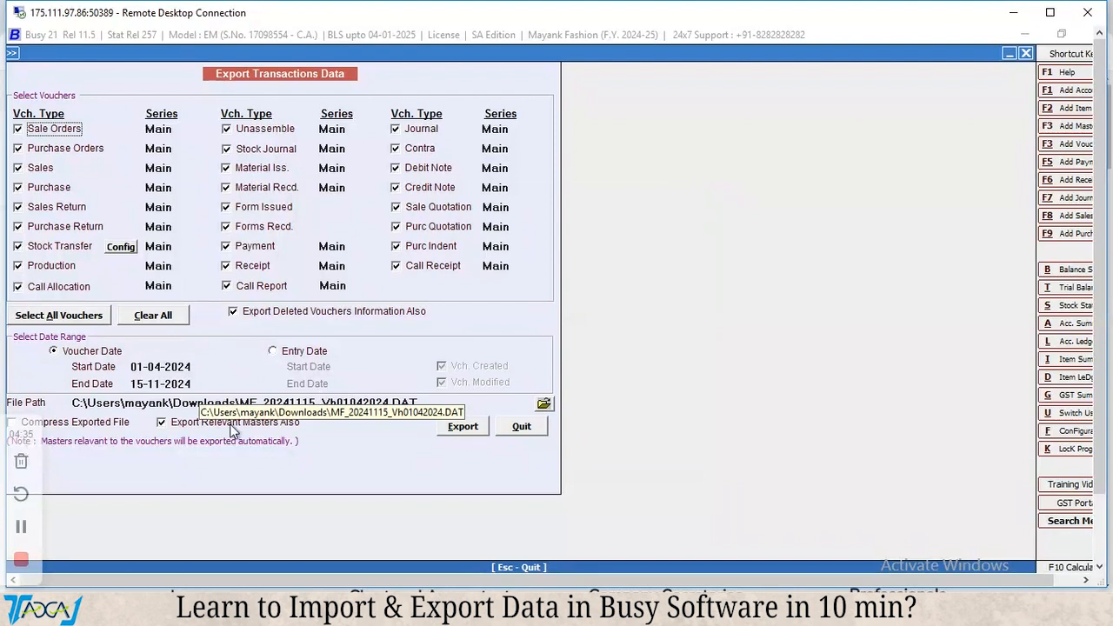
{"action": "left_click", "coordinate": [189, 422]}
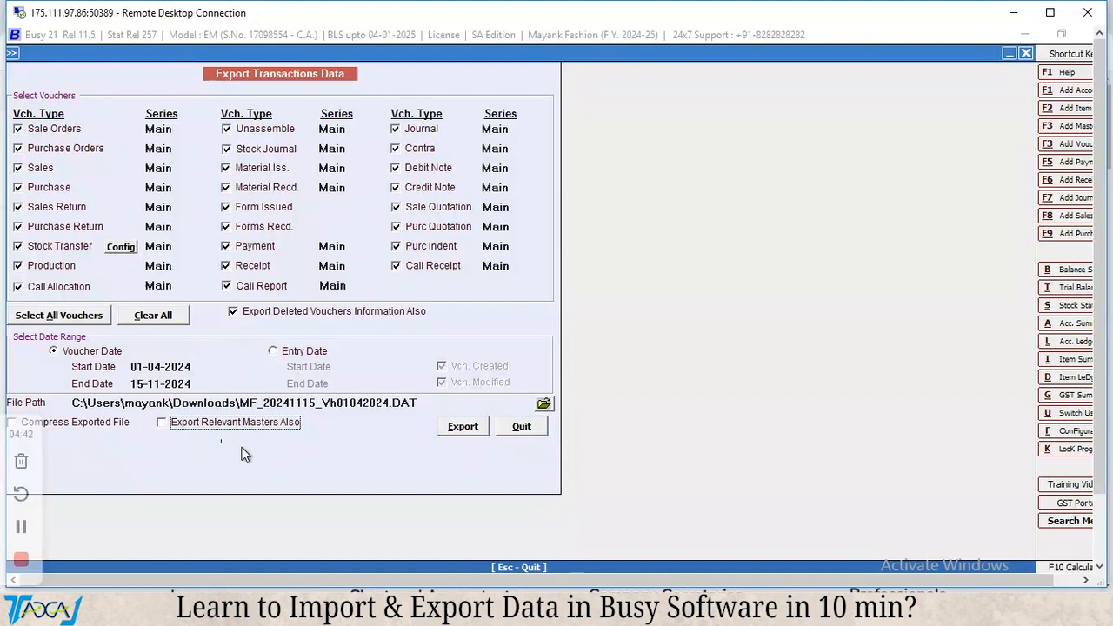
Export the selected transaction vouchers to MF_20241115_Vh01042024.DAT in the Downloads folder and close the completion notice.
{"action": "left_click", "coordinate": [463, 427]}
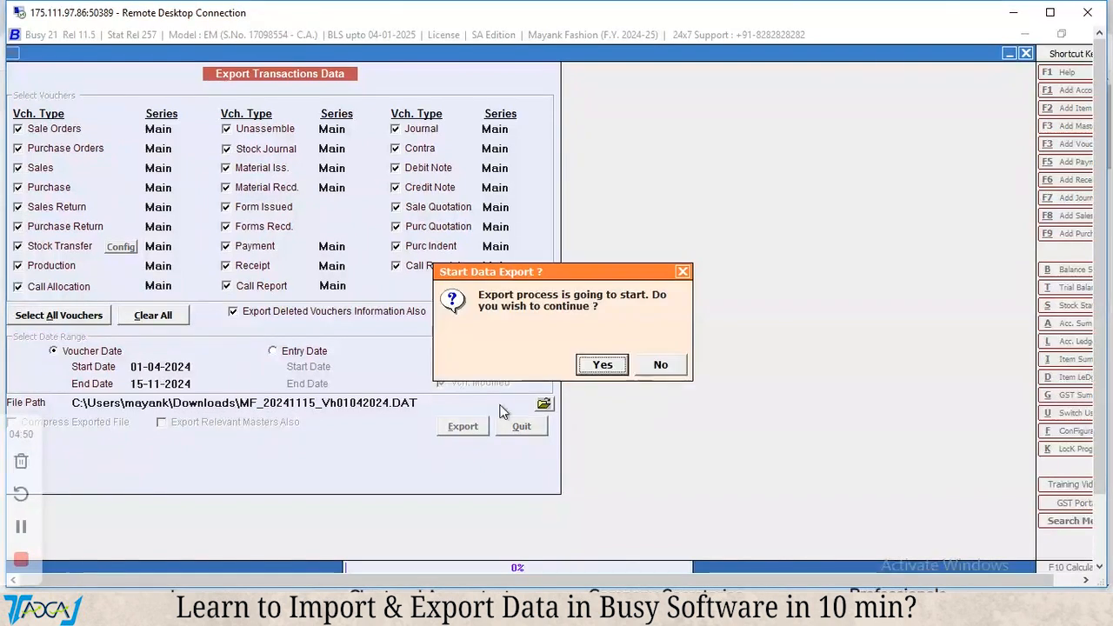
{"action": "left_click", "coordinate": [606, 369]}
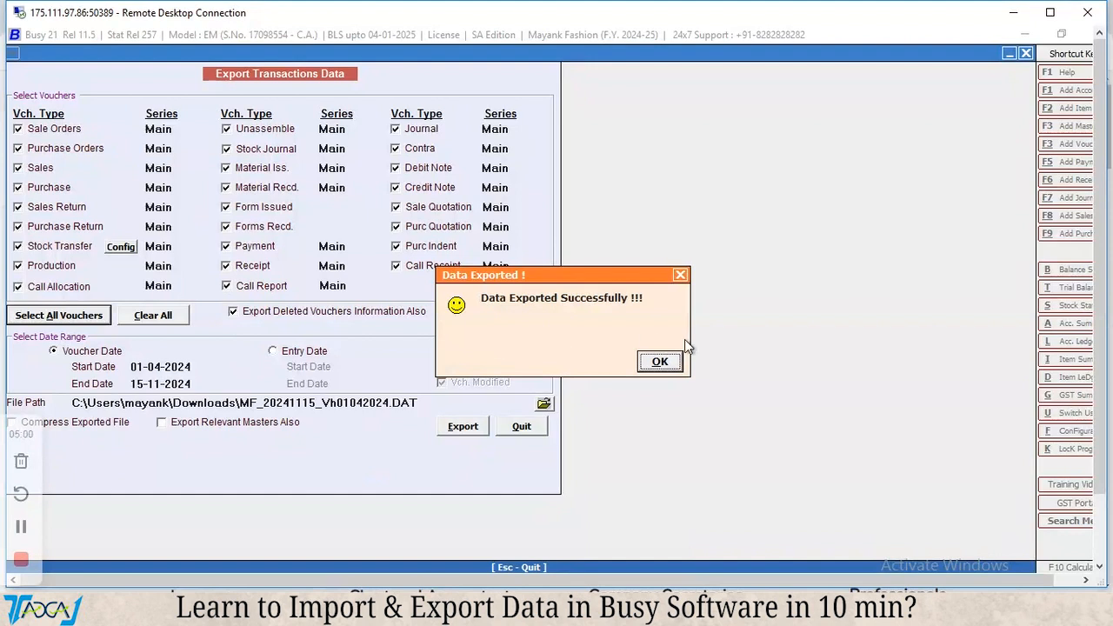
{"action": "left_click", "coordinate": [670, 364]}
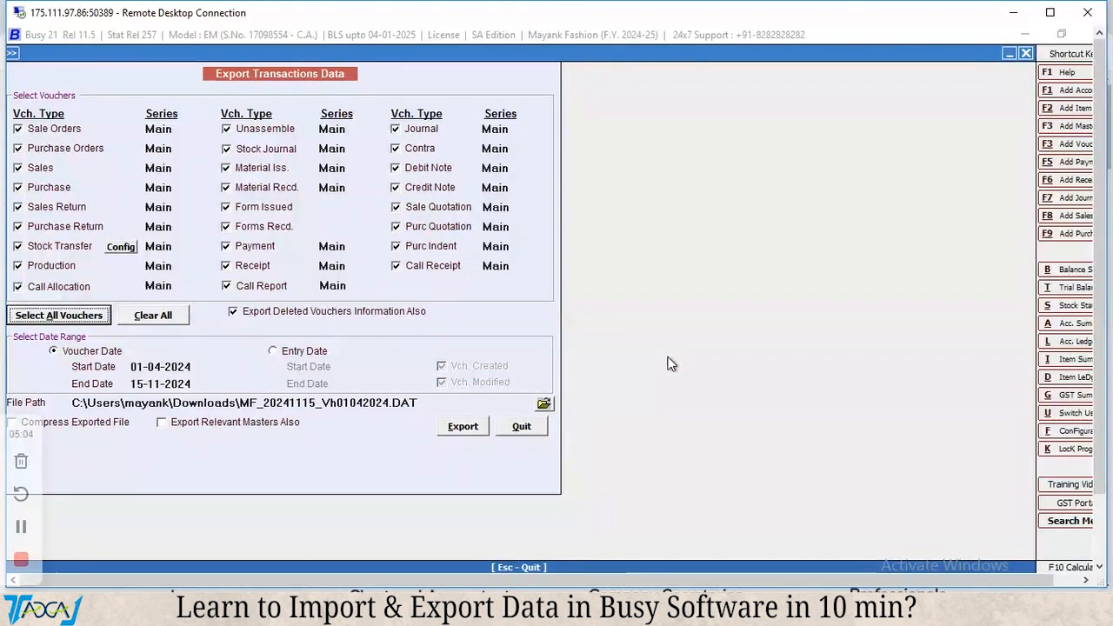
{"action": "left_click", "coordinate": [21, 526]}
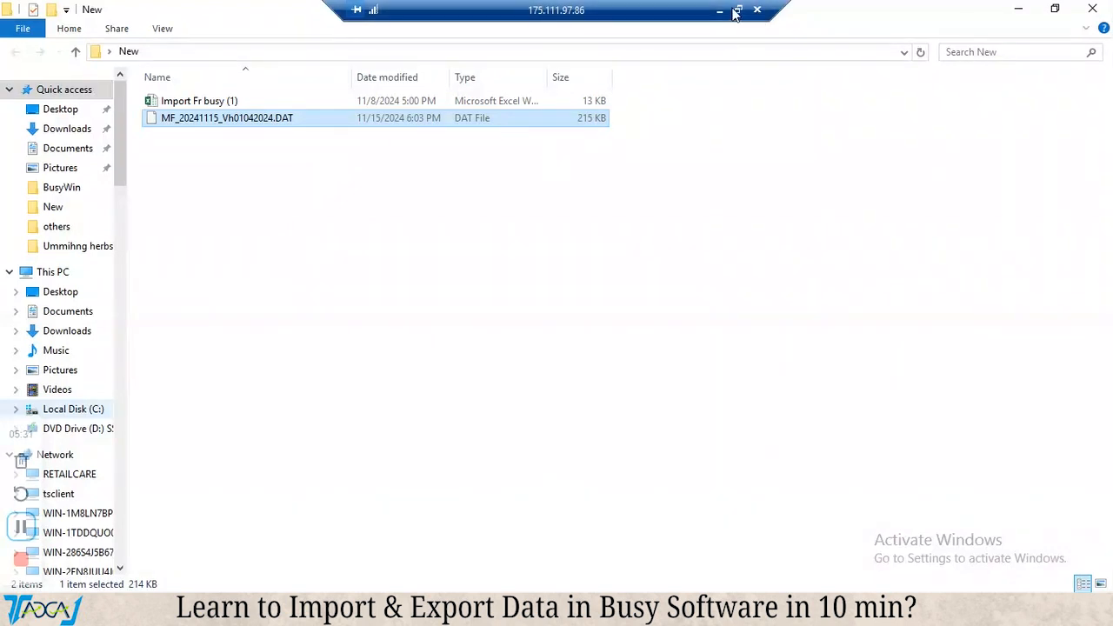
Switch from the New folder in File Explorer back to Busy and leave the transactions export form.
{"action": "key", "text": "alt+Tab"}
{"action": "key", "text": "alt+Tab"}
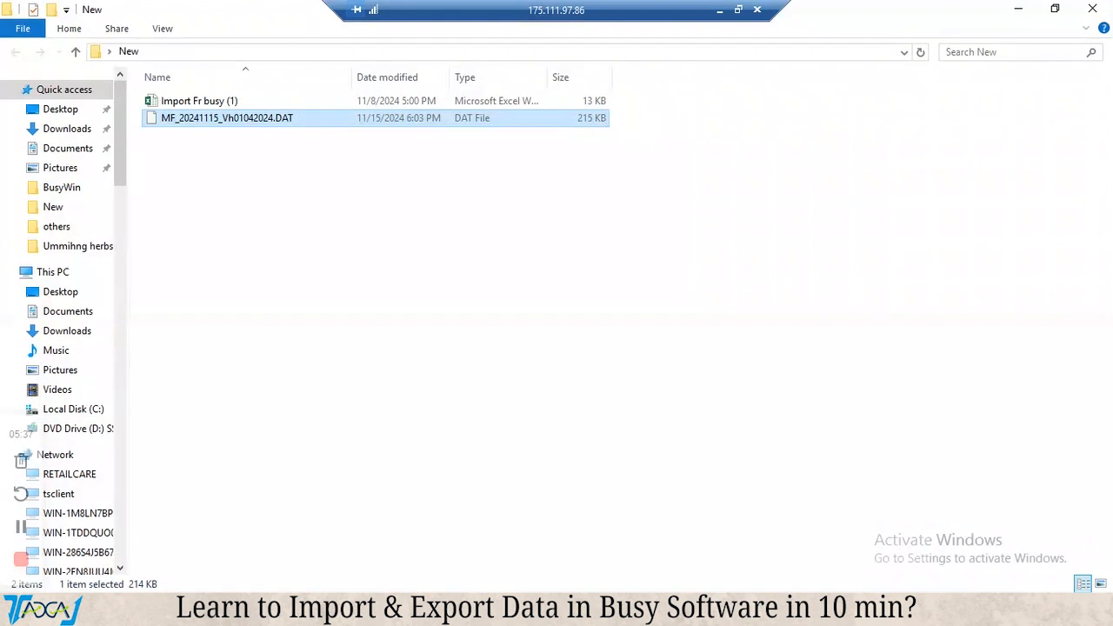
{"action": "left_click", "coordinate": [750, 10]}
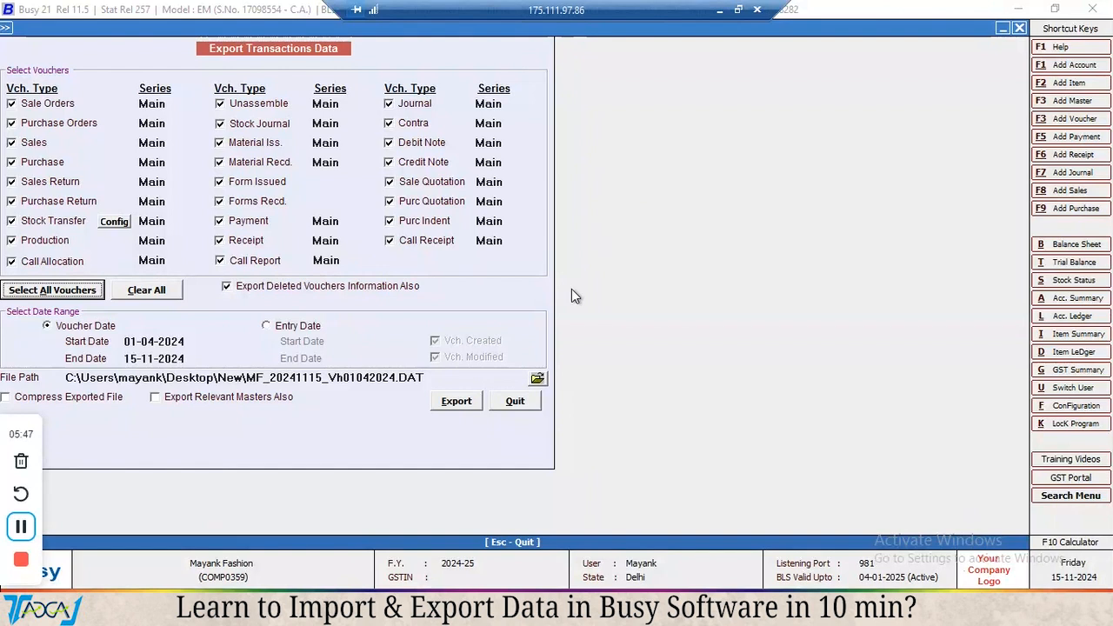
{"action": "key", "text": "Escape"}
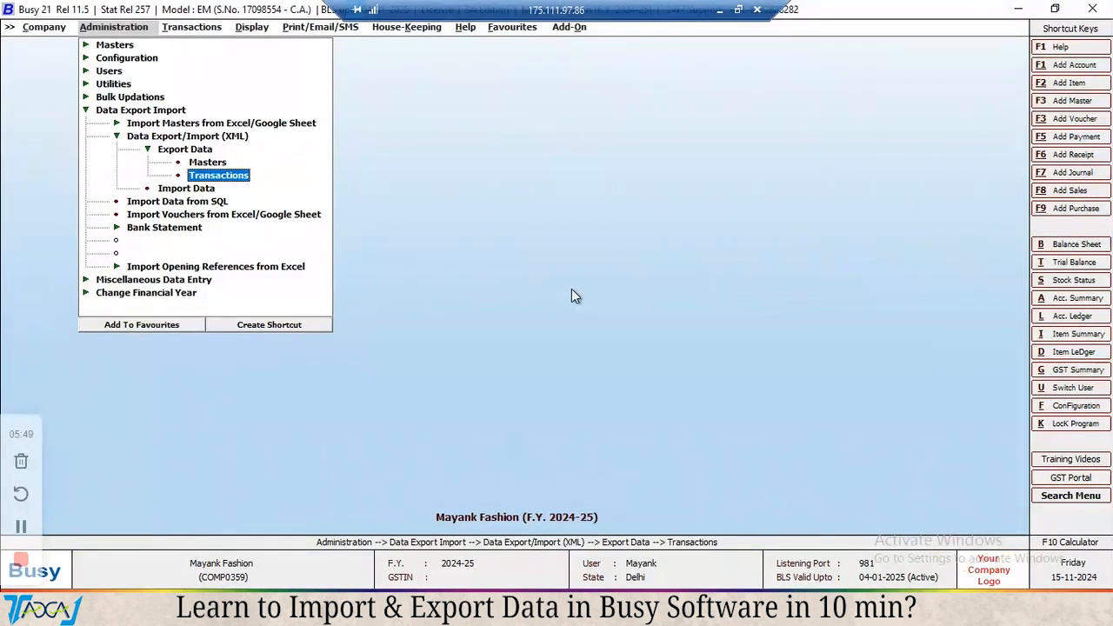
{"action": "key", "text": "Escape"}
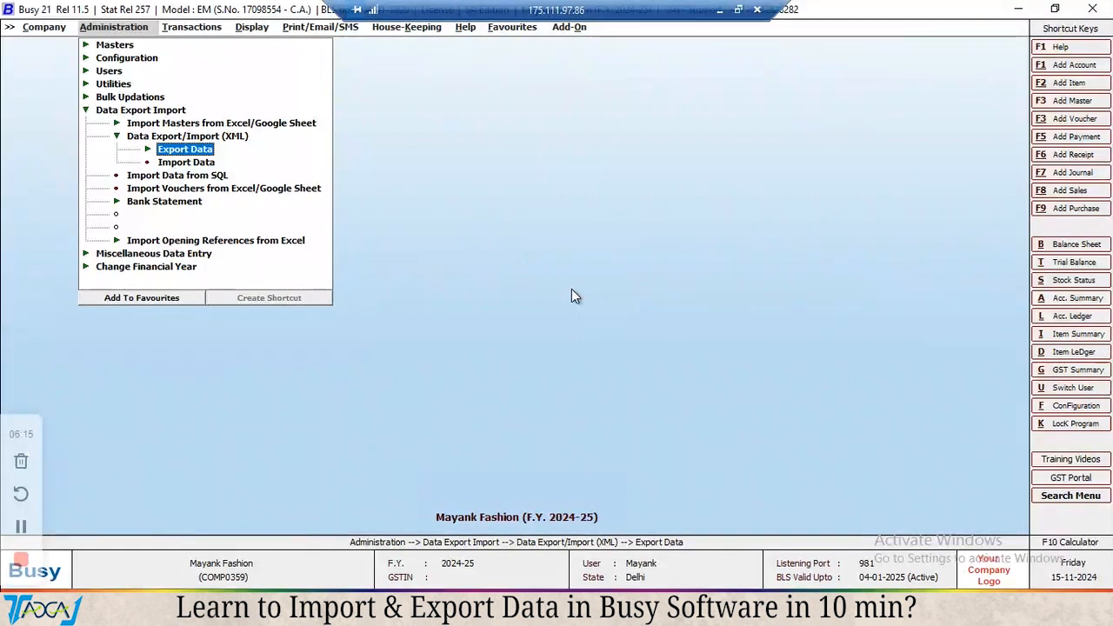
Start batch deletion for vouchers and agree to continue to the voucher deletion form.
{"action": "key", "text": "ctrl+alt+d"}
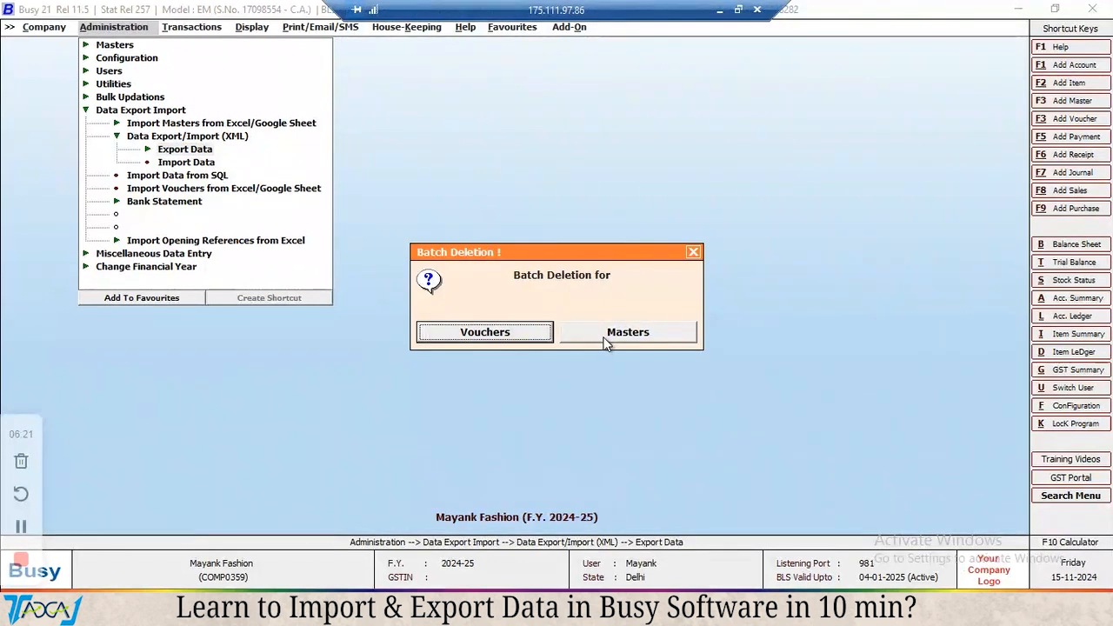
{"action": "left_click", "coordinate": [503, 334]}
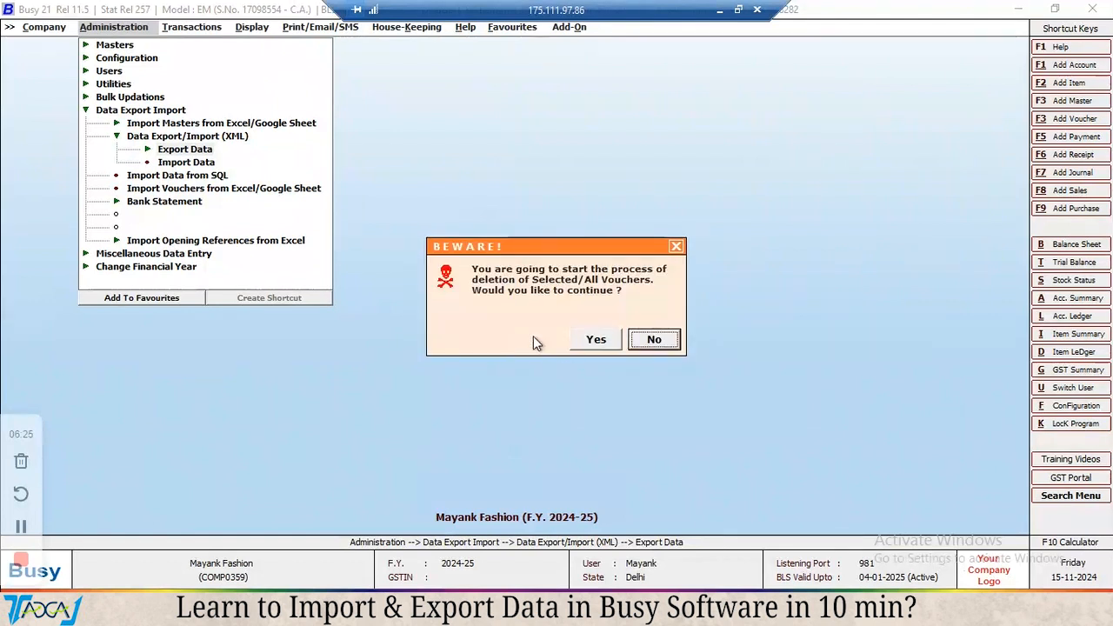
{"action": "left_click", "coordinate": [595, 339]}
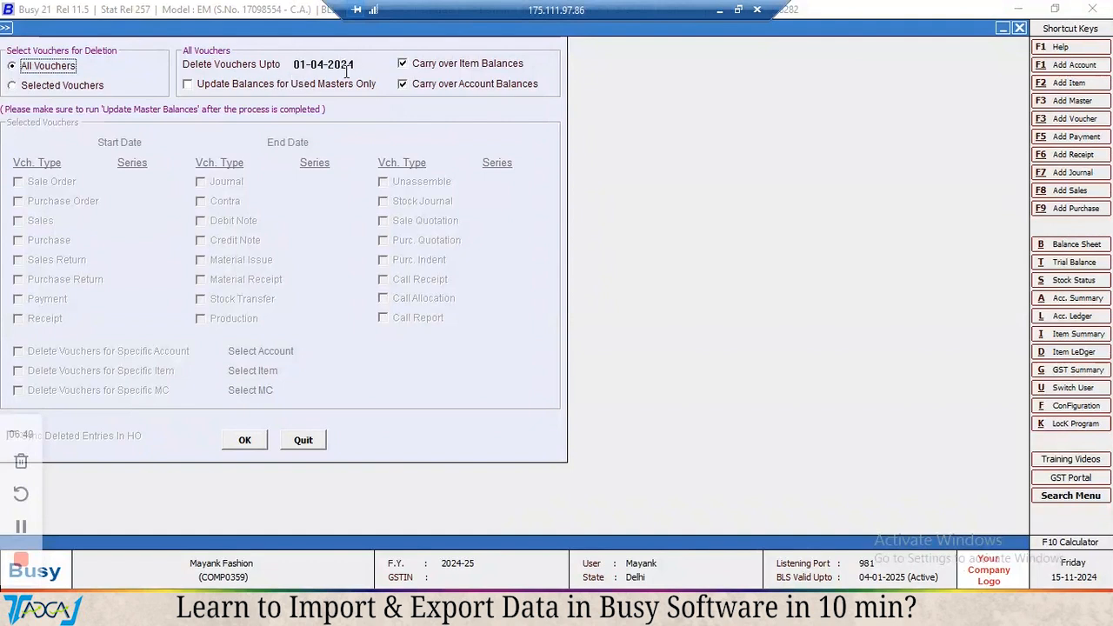
Turn off carrying over item and account balances, and try to delete all vouchers up to 01-04-2024.
{"action": "left_click", "coordinate": [405, 64]}
{"action": "left_click", "coordinate": [405, 84]}
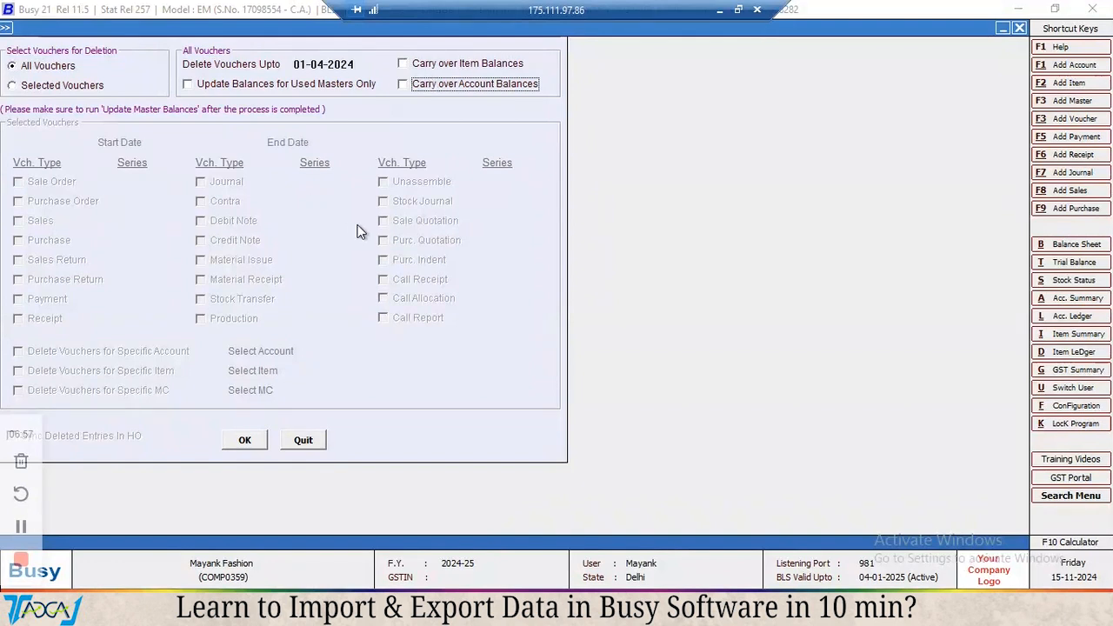
{"action": "left_click", "coordinate": [246, 442]}
{"action": "left_click", "coordinate": [597, 341]}
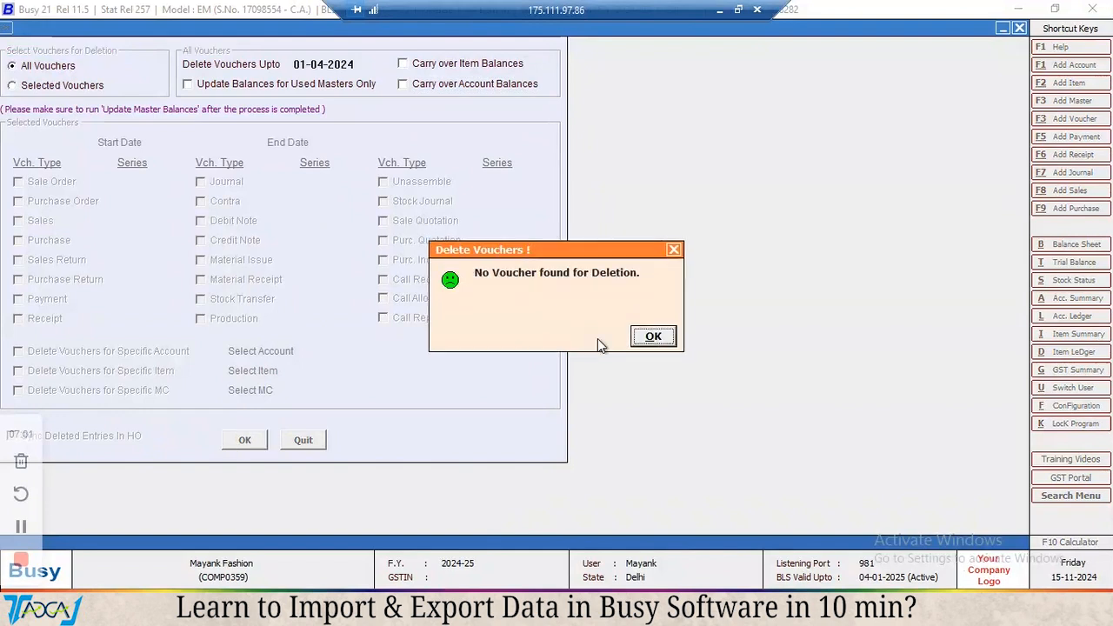
{"action": "left_click", "coordinate": [652, 339]}
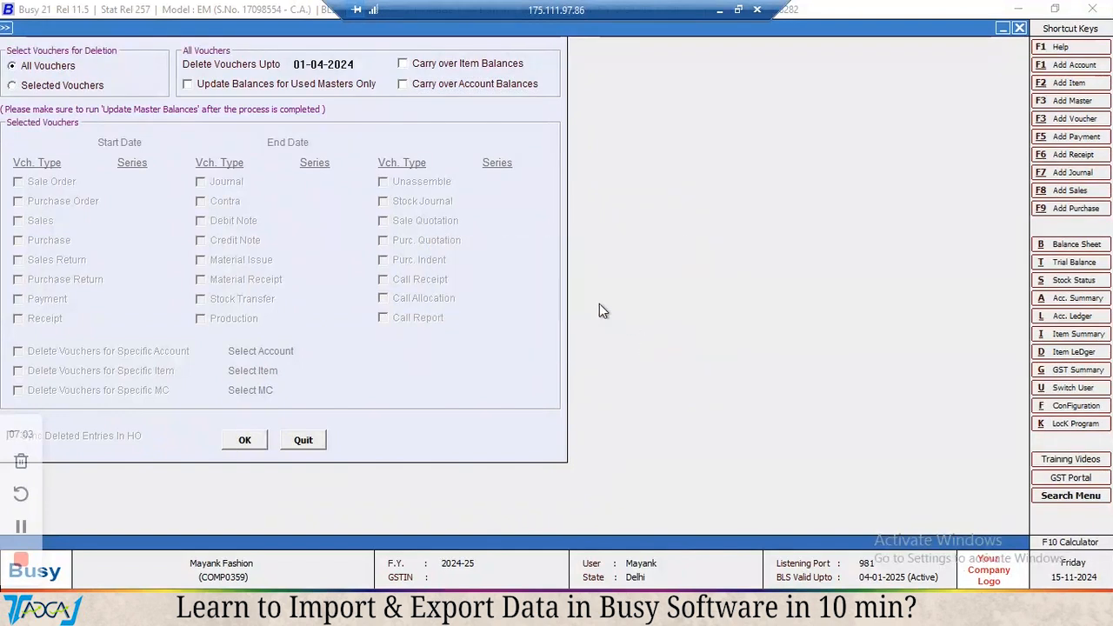
{"action": "left_click", "coordinate": [20, 529]}
{"action": "left_click", "coordinate": [21, 529]}
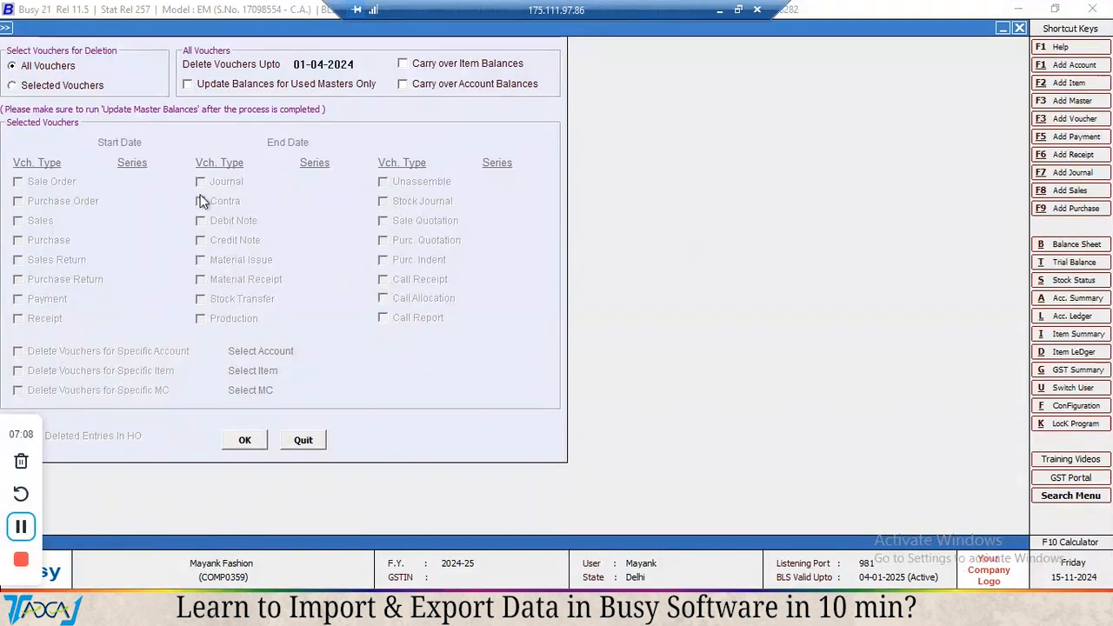
Set the date up to which all vouchers are deleted to 15-11-2024.
{"action": "left_click", "coordinate": [305, 63]}
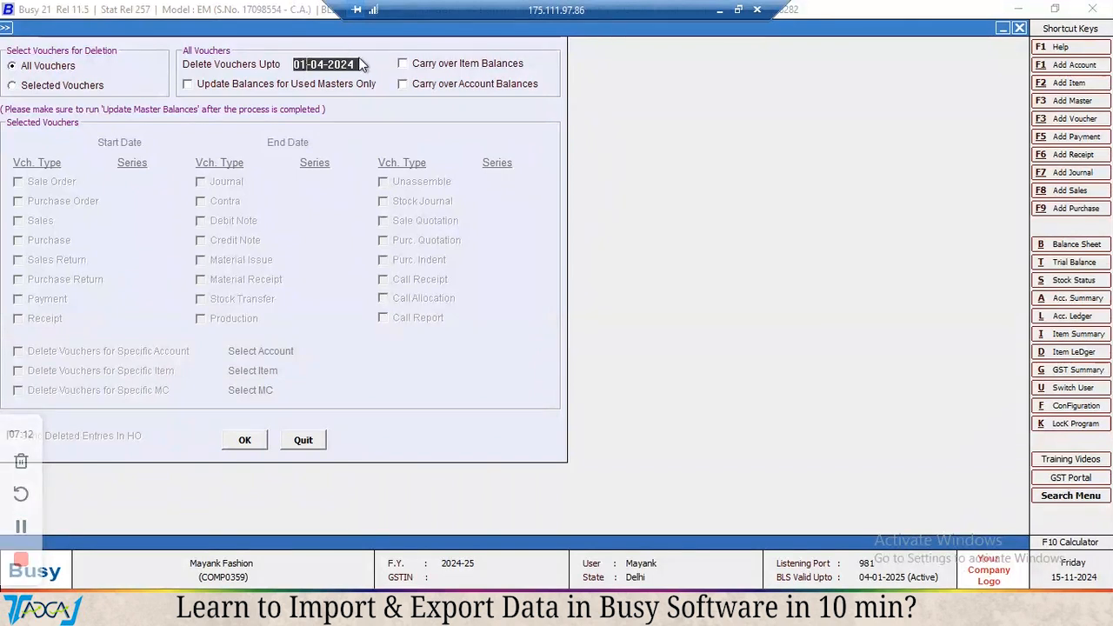
{"action": "key", "text": "BackSpace"}
{"action": "key", "text": "BackSpace"}
{"action": "key", "text": "BackSpace"}
{"action": "key", "text": "BackSpace"}
{"action": "key", "text": "BackSpace"}
{"action": "key", "text": "BackSpace"}
{"action": "key", "text": "BackSpace"}
{"action": "key", "text": "BackSpace"}
{"action": "key", "text": "BackSpace"}
{"action": "key", "text": "BackSpace"}
{"action": "type", "text": "15-11"}
{"action": "key", "text": "Return"}
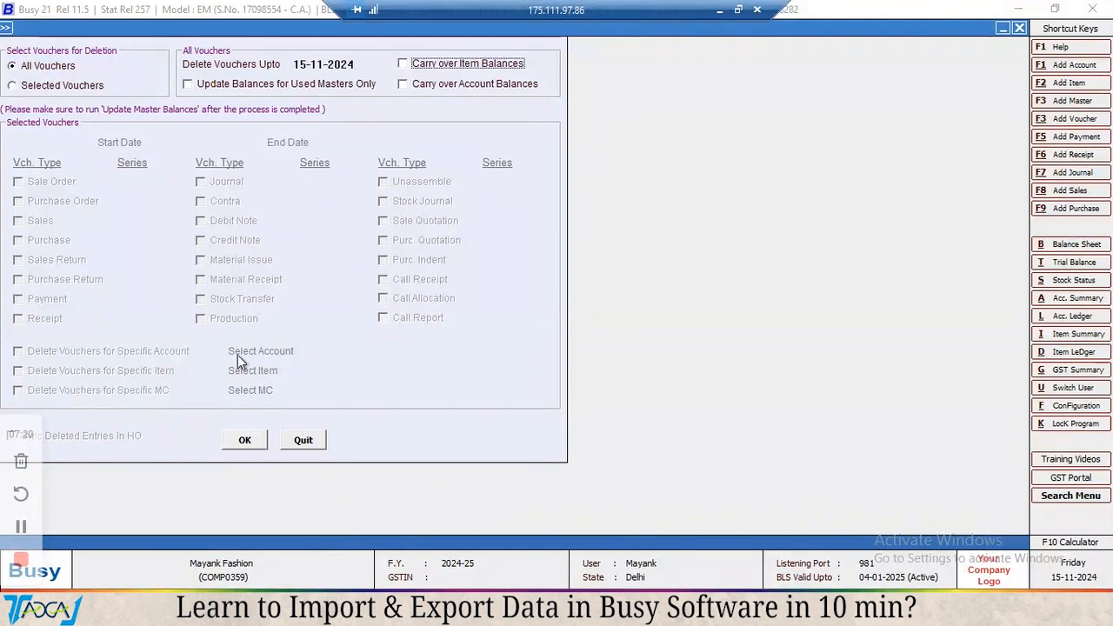
Delete all vouchers up to the specified date, confirm the deletion, and quit the batch deletion form.
{"action": "left_click", "coordinate": [251, 447]}
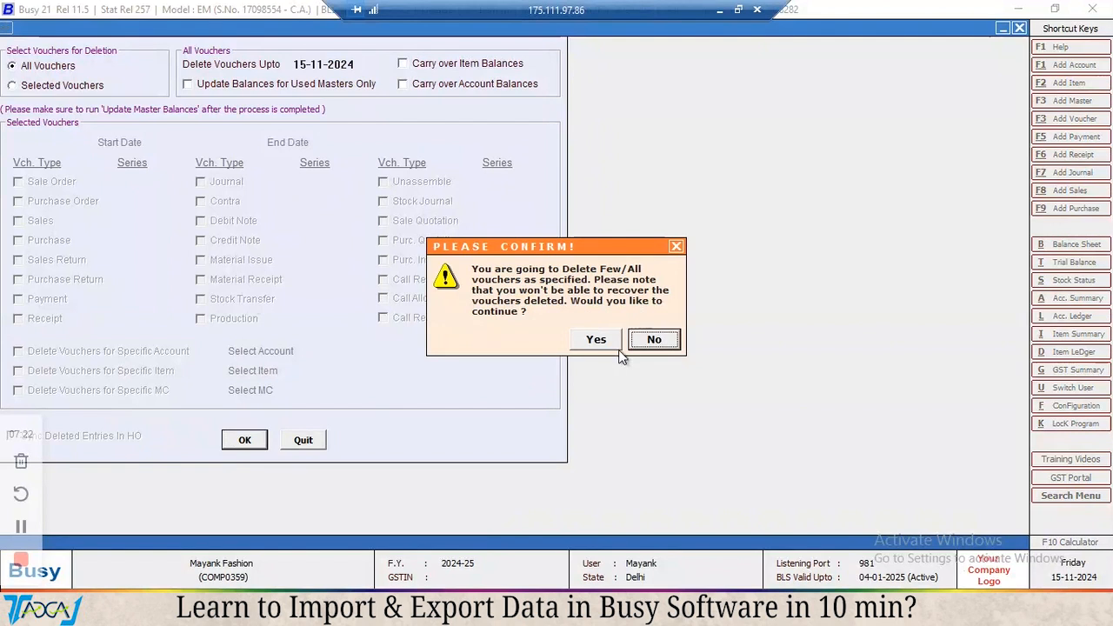
{"action": "left_click", "coordinate": [597, 340]}
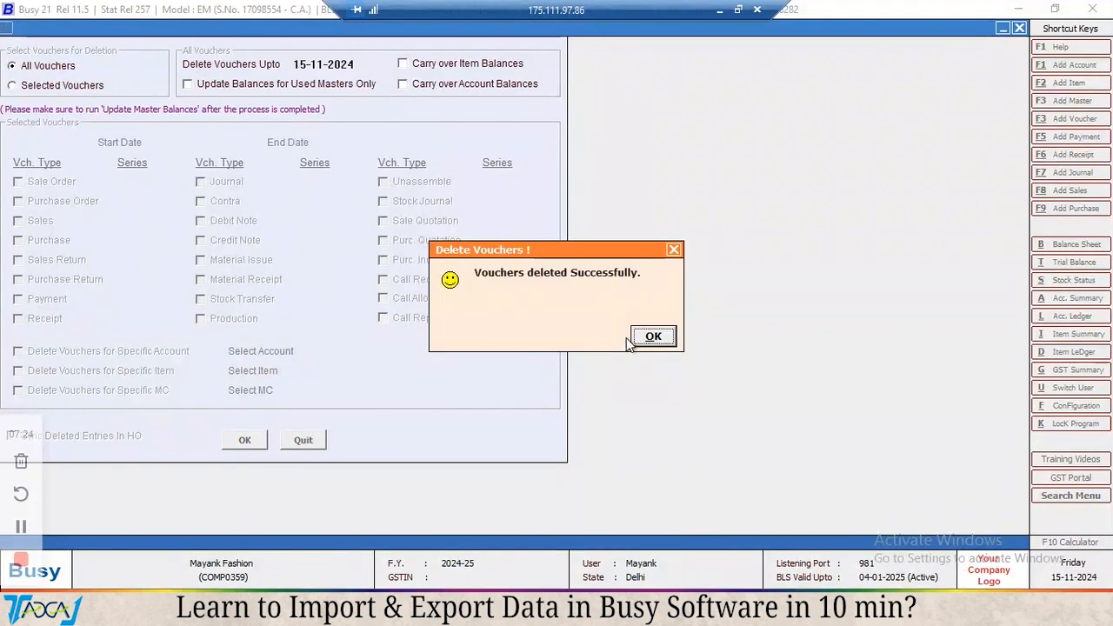
{"action": "left_click", "coordinate": [653, 337]}
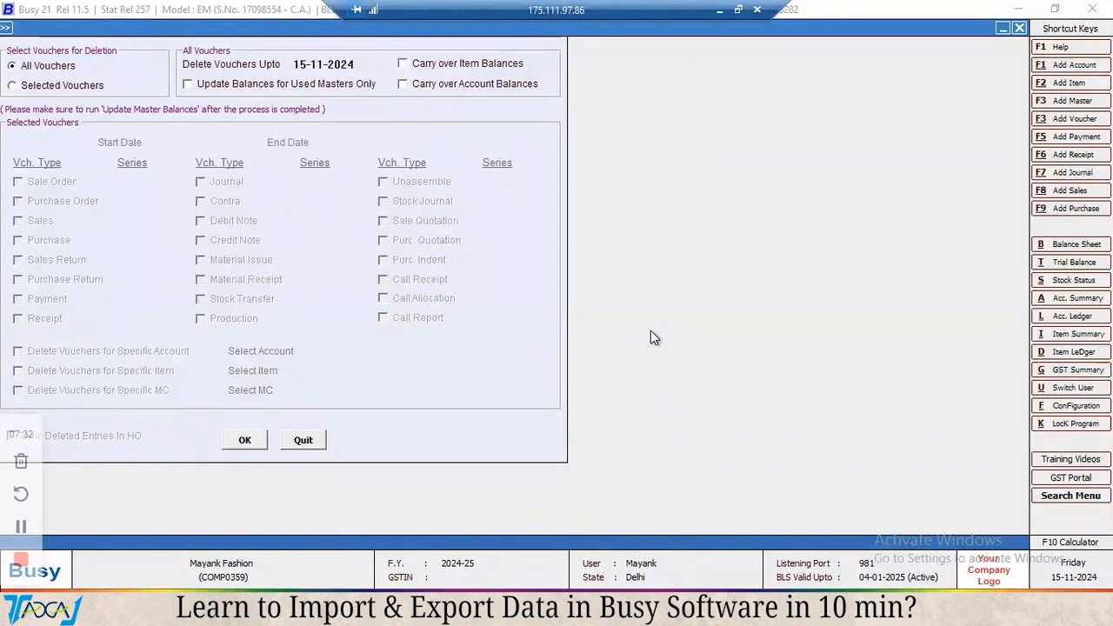
{"action": "key", "text": "Escape"}
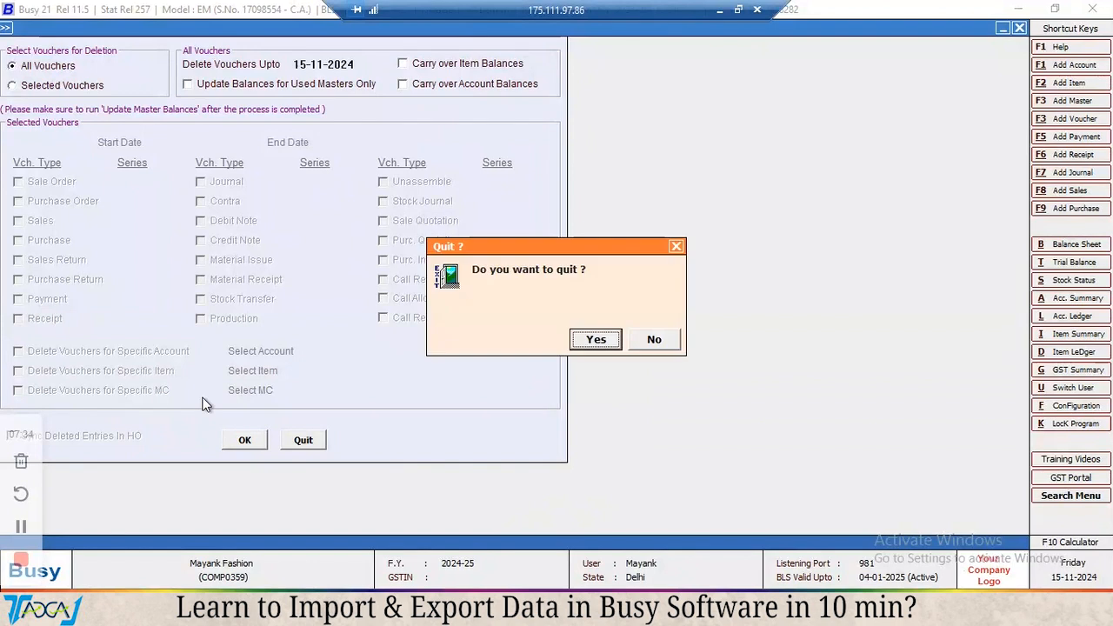
{"action": "key", "text": "Return"}
{"action": "key", "text": "Escape"}
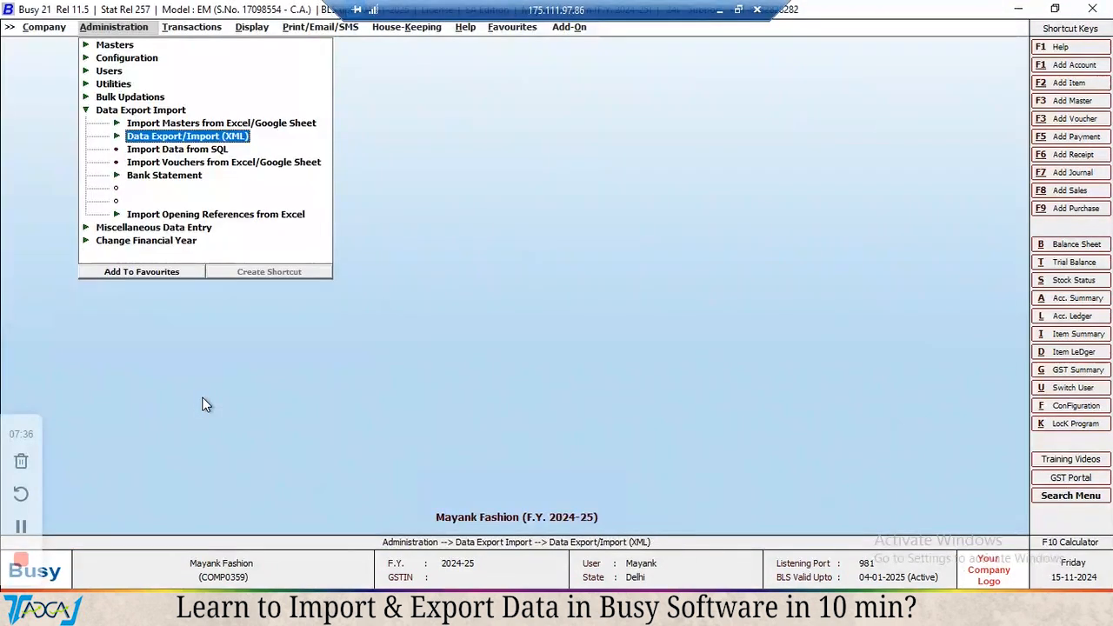
Open the Vouchers Statistics report from the Display check list.
{"action": "key", "text": "Escape"}
{"action": "key", "text": "Right"}
{"action": "key", "text": "Right"}
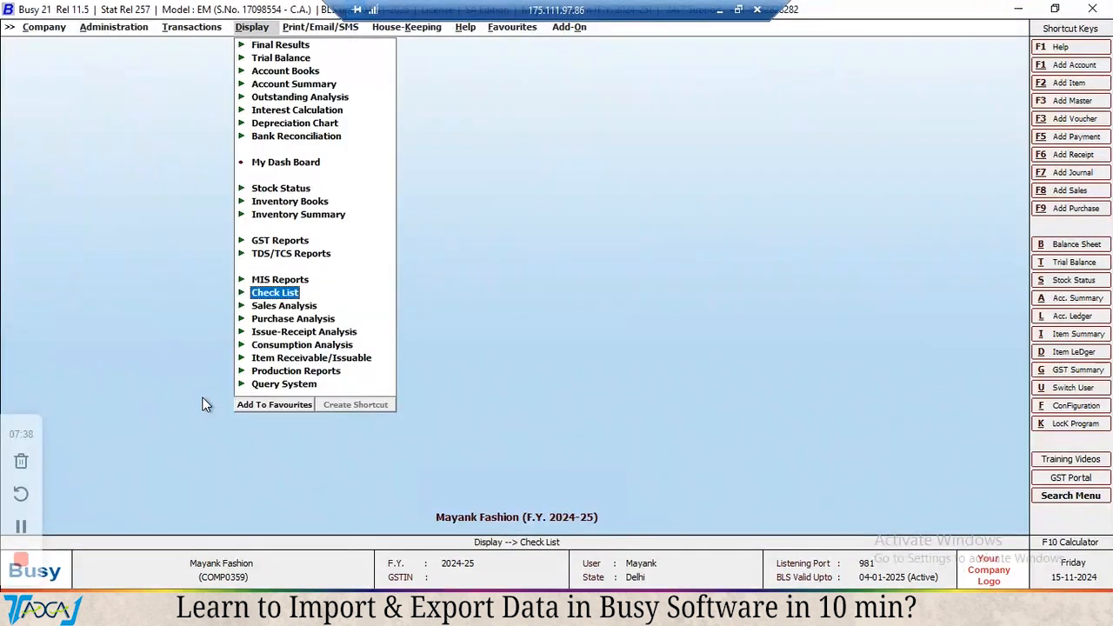
{"action": "key", "text": "Return"}
{"action": "key", "text": "Down"}
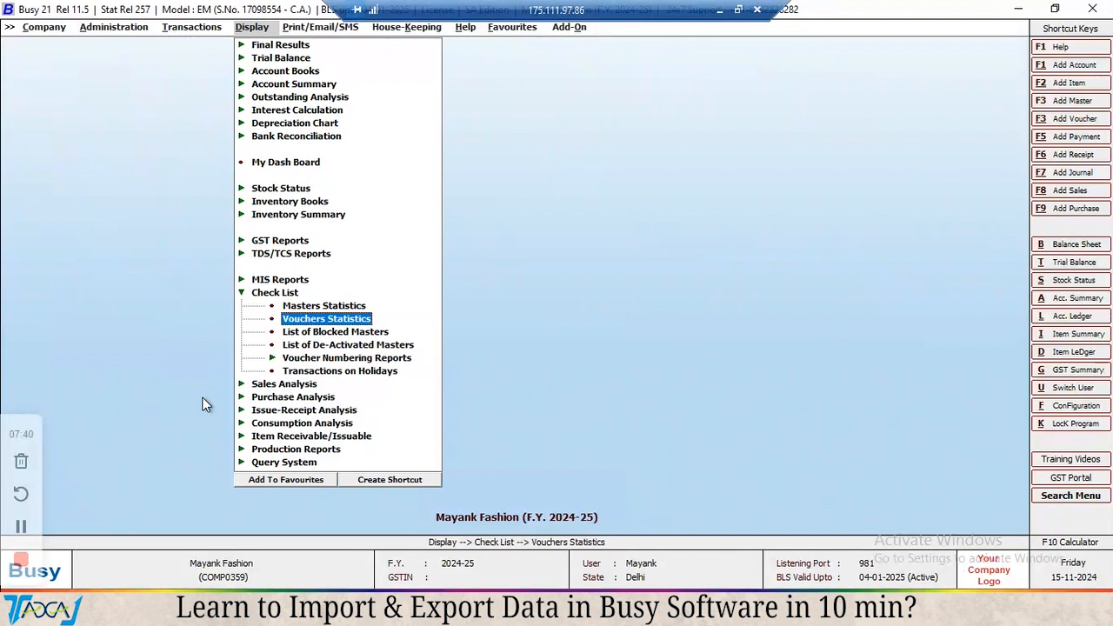
{"action": "key", "text": "Return"}
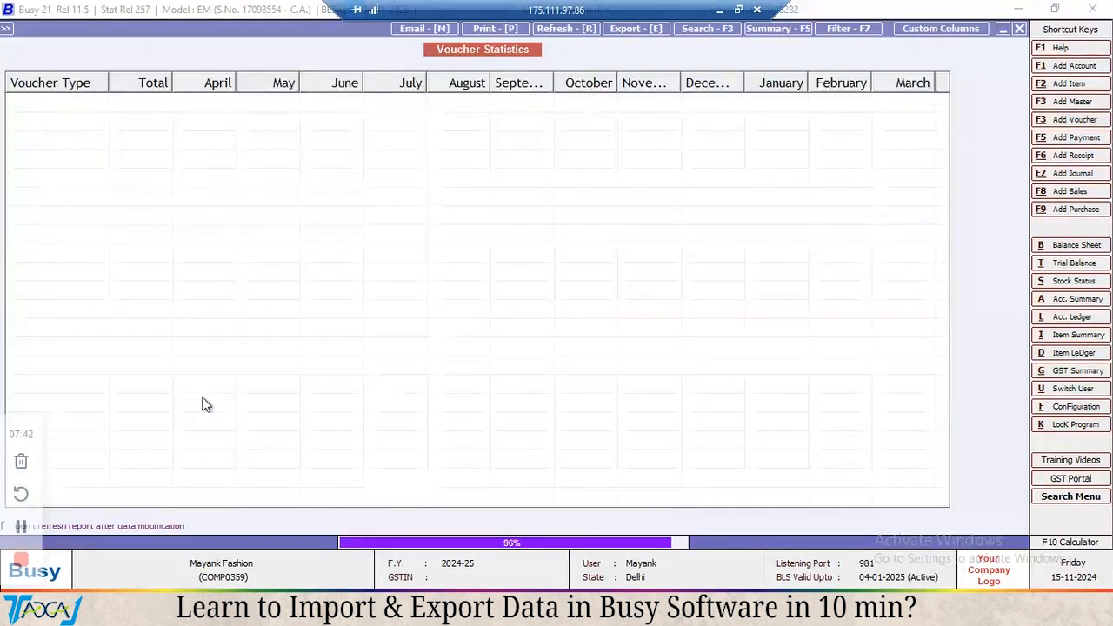
Examine the monthly counts of every voucher type in the voucher statistics, and close the report.
{"action": "key", "text": "Down"}
{"action": "key", "text": "Down"}
{"action": "key", "text": "Down"}
{"action": "key", "text": "Down"}
{"action": "key", "text": "Down"}
{"action": "key", "text": "Down"}
{"action": "key", "text": "Down"}
{"action": "key", "text": "Down"}
{"action": "key", "text": "Down"}
{"action": "key", "text": "Down"}
{"action": "key", "text": "Down"}
{"action": "key", "text": "Down"}
{"action": "key", "text": "Down"}
{"action": "key", "text": "Down"}
{"action": "key", "text": "Down"}
{"action": "key", "text": "Down"}
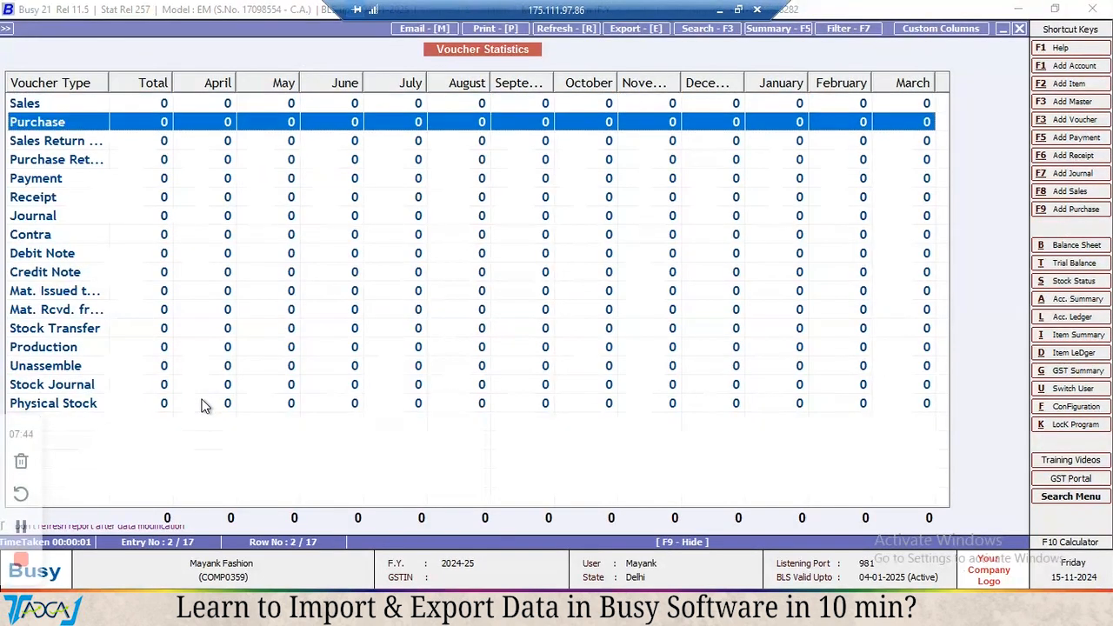
{"action": "key", "text": "Up"}
{"action": "key", "text": "Up"}
{"action": "key", "text": "Up"}
{"action": "key", "text": "Up"}
{"action": "key", "text": "Up"}
{"action": "key", "text": "Up"}
{"action": "key", "text": "Up"}
{"action": "key", "text": "Up"}
{"action": "key", "text": "Up"}
{"action": "key", "text": "Up"}
{"action": "key", "text": "Up"}
{"action": "key", "text": "Up"}
{"action": "key", "text": "Up"}
{"action": "key", "text": "Up"}
{"action": "key", "text": "Up"}
{"action": "key", "text": "Up"}
{"action": "key", "text": "Down"}
{"action": "key", "text": "Down"}
{"action": "key", "text": "Down"}
{"action": "key", "text": "Down"}
{"action": "key", "text": "Down"}
{"action": "key", "text": "Down"}
{"action": "key", "text": "Down"}
{"action": "key", "text": "Down"}
{"action": "key", "text": "Down"}
{"action": "key", "text": "Down"}
{"action": "key", "text": "Down"}
{"action": "key", "text": "Down"}
{"action": "key", "text": "Down"}
{"action": "key", "text": "Down"}
{"action": "key", "text": "Down"}
{"action": "key", "text": "Down"}
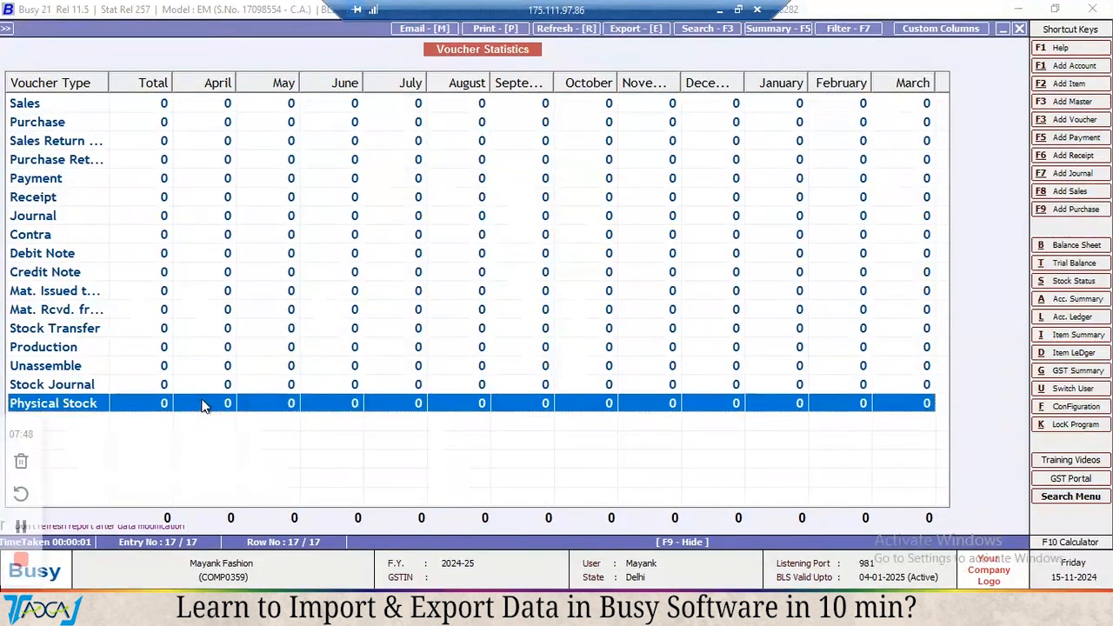
{"action": "key", "text": "Up"}
{"action": "key", "text": "Escape"}
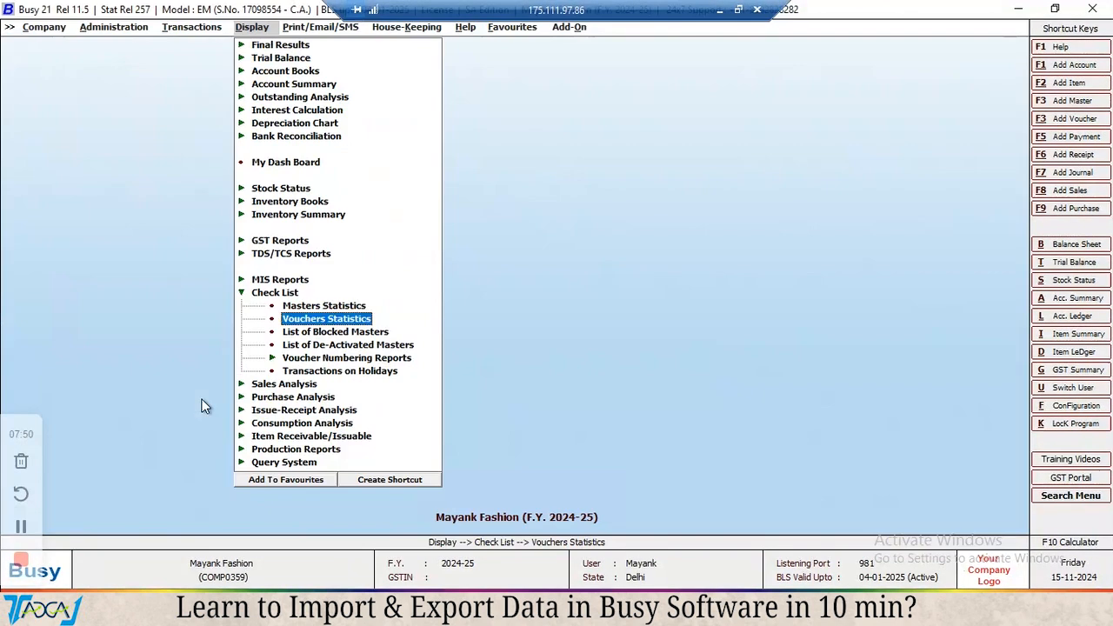
{"action": "key", "text": "Escape"}
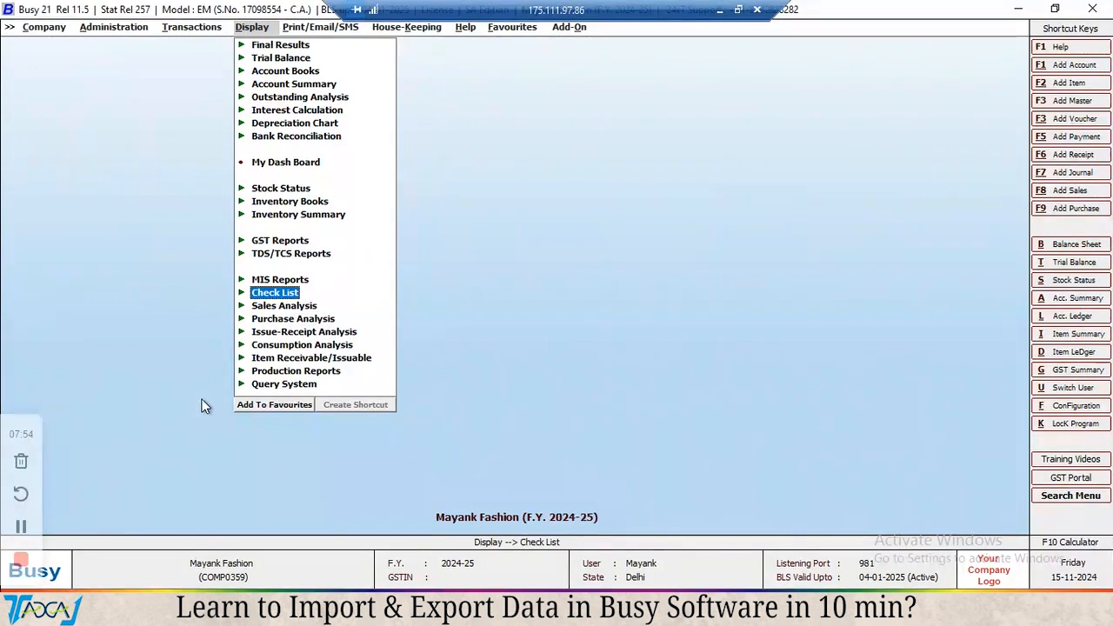
Open the Import Data form under Administration's XML data export and import options.
{"action": "key", "text": "Left"}
{"action": "key", "text": "Left"}
{"action": "key", "text": "Down"}
{"action": "key", "text": "Up"}
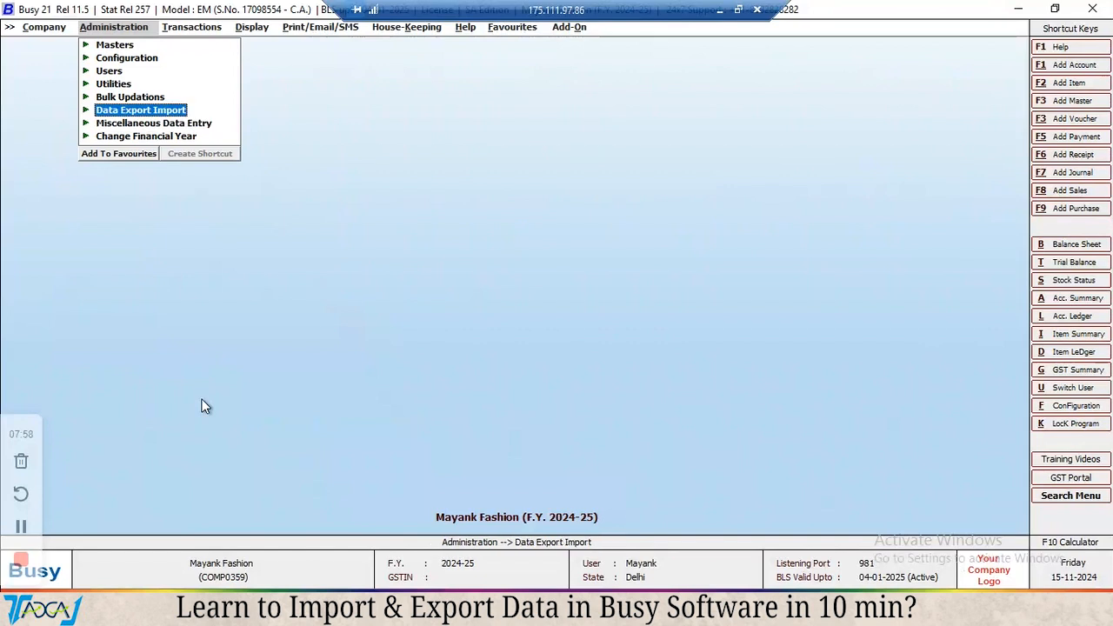
{"action": "key", "text": "Return"}
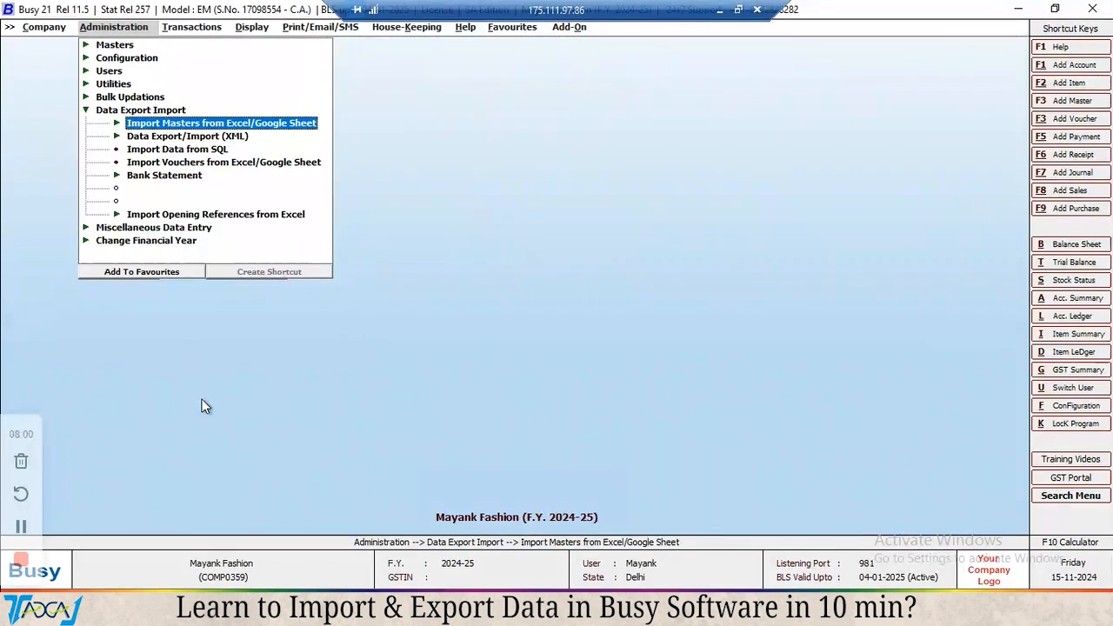
{"action": "key", "text": "Down"}
{"action": "key", "text": "Return"}
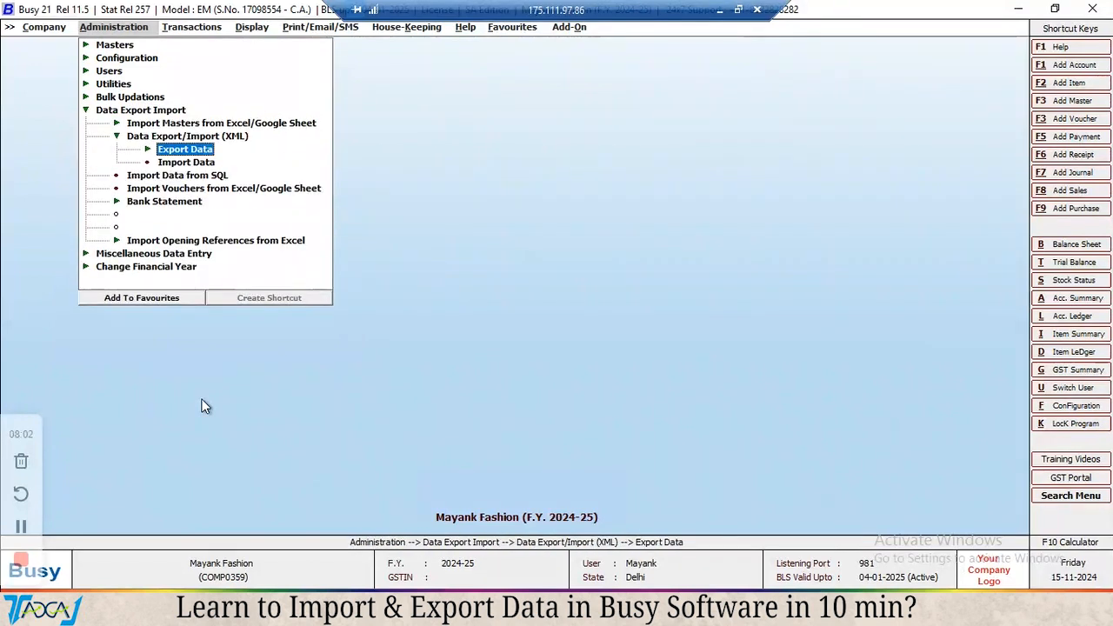
{"action": "key", "text": "Down"}
{"action": "key", "text": "Return"}
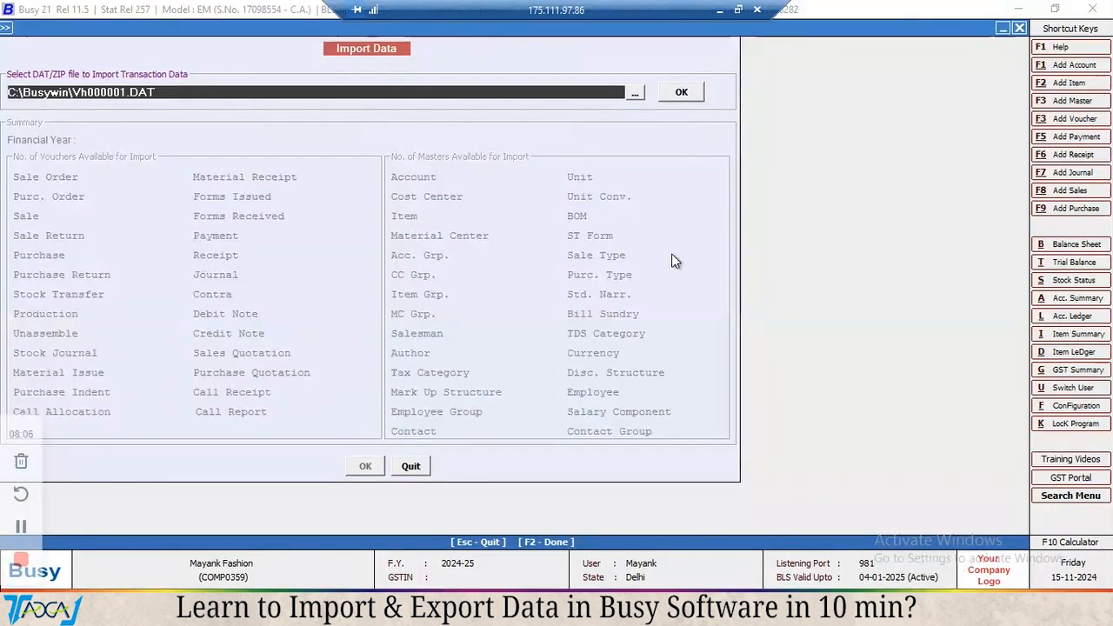
Choose MF_20241115_Vh01042024.DAT from the desktop's New folder as the import file and load its summary of vouchers and masters.
{"action": "left_click", "coordinate": [635, 96]}
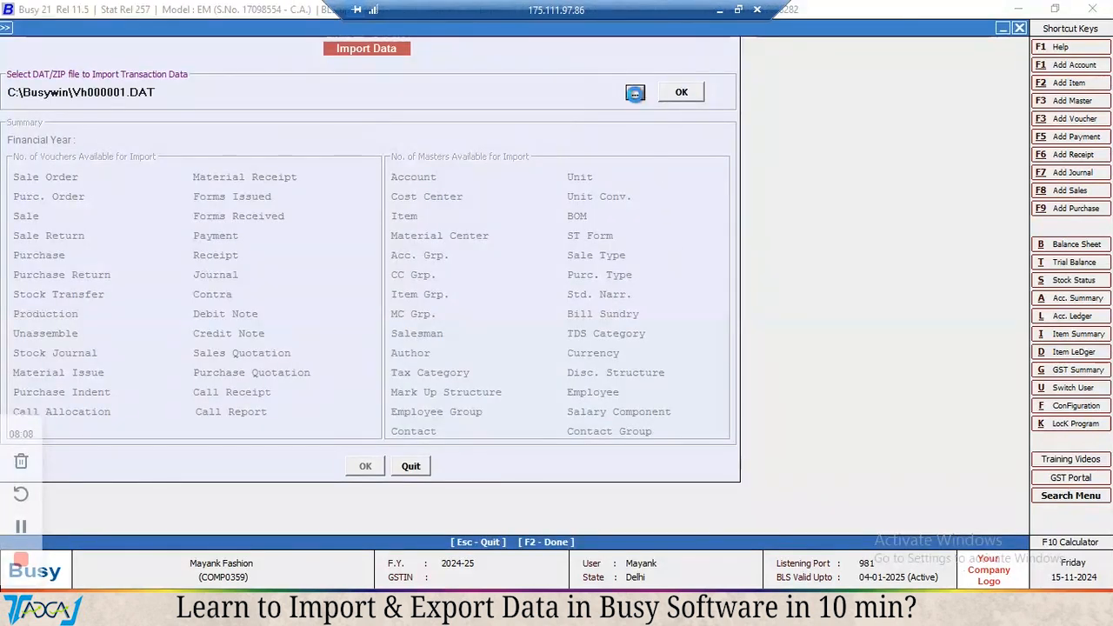
{"action": "left_click", "coordinate": [340, 204]}
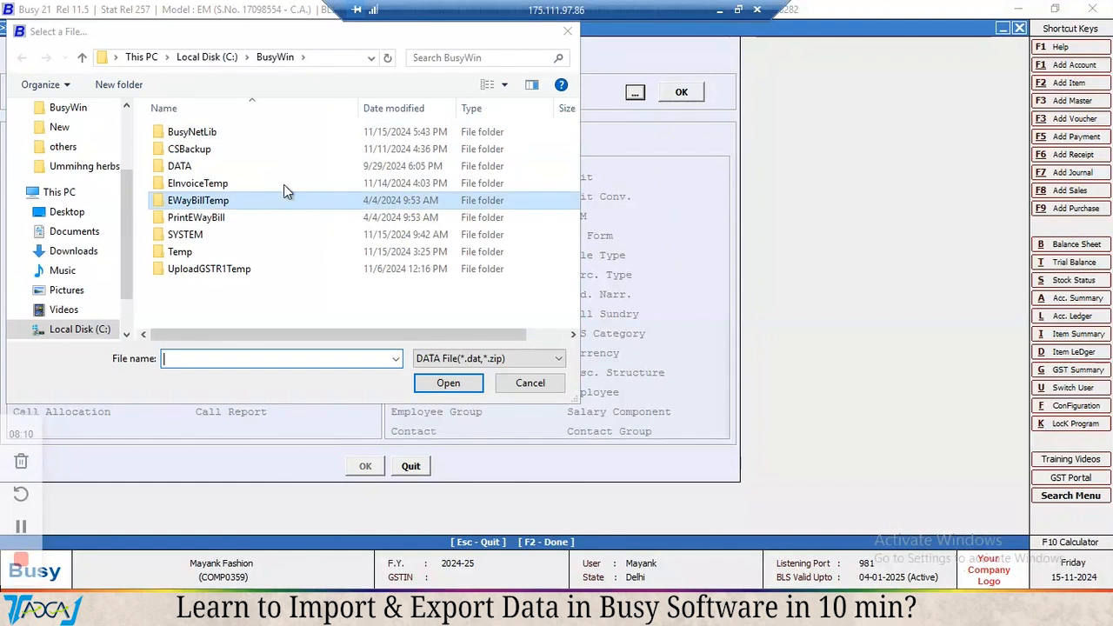
{"action": "left_click_drag", "start_coordinate": [127, 216], "coordinate": [125, 119]}
{"action": "left_click", "coordinate": [68, 140]}
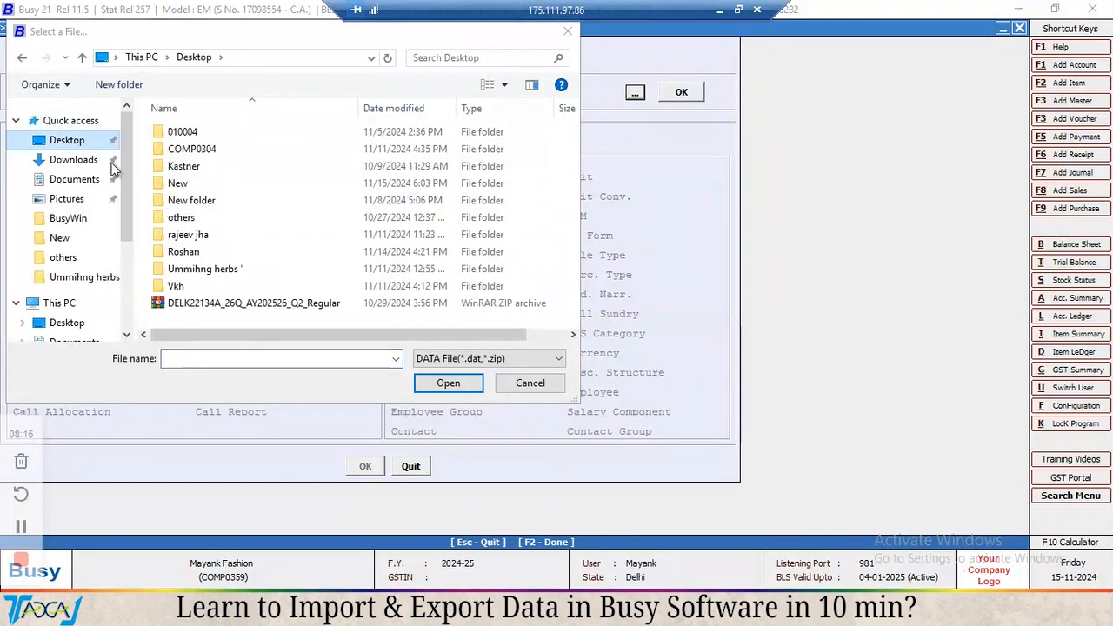
{"action": "double_click", "coordinate": [178, 183]}
{"action": "double_click", "coordinate": [193, 134]}
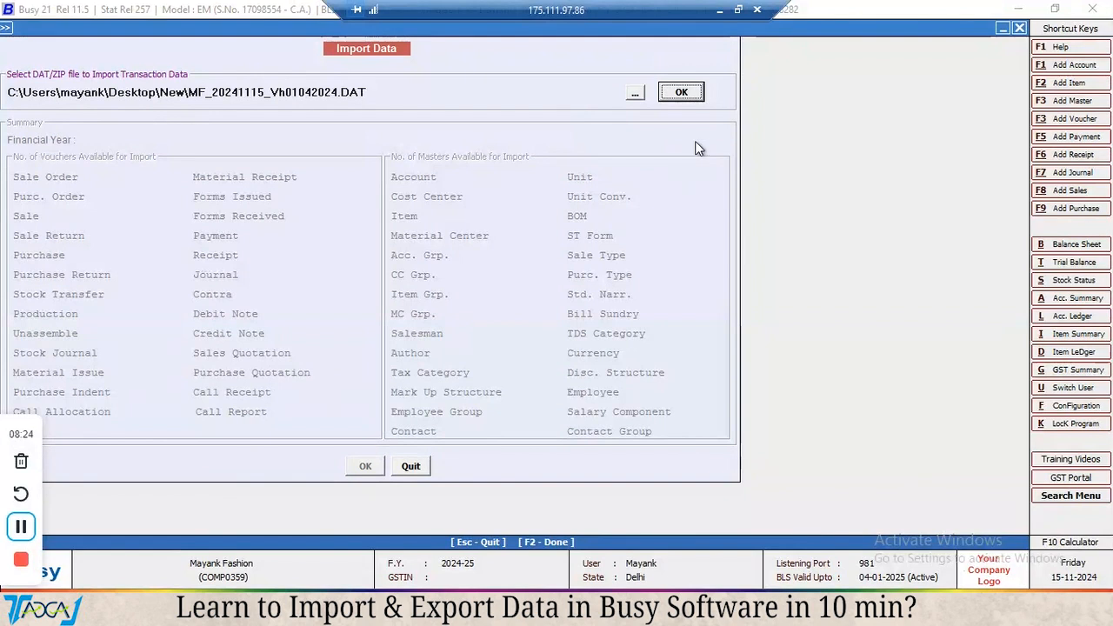
{"action": "left_click", "coordinate": [677, 92]}
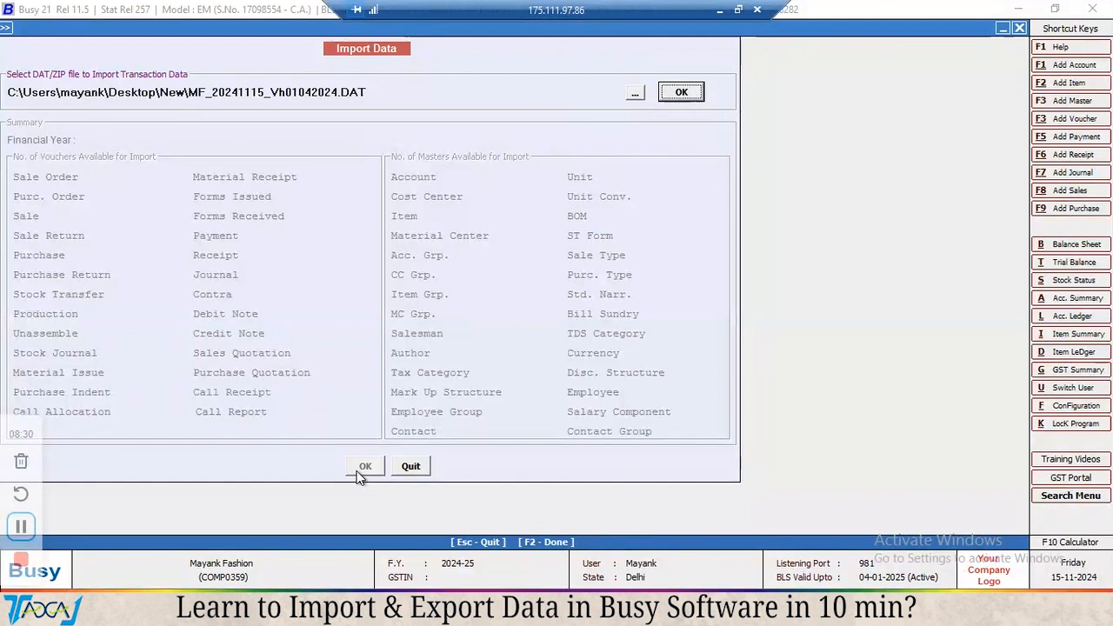
{"action": "left_click", "coordinate": [686, 94]}
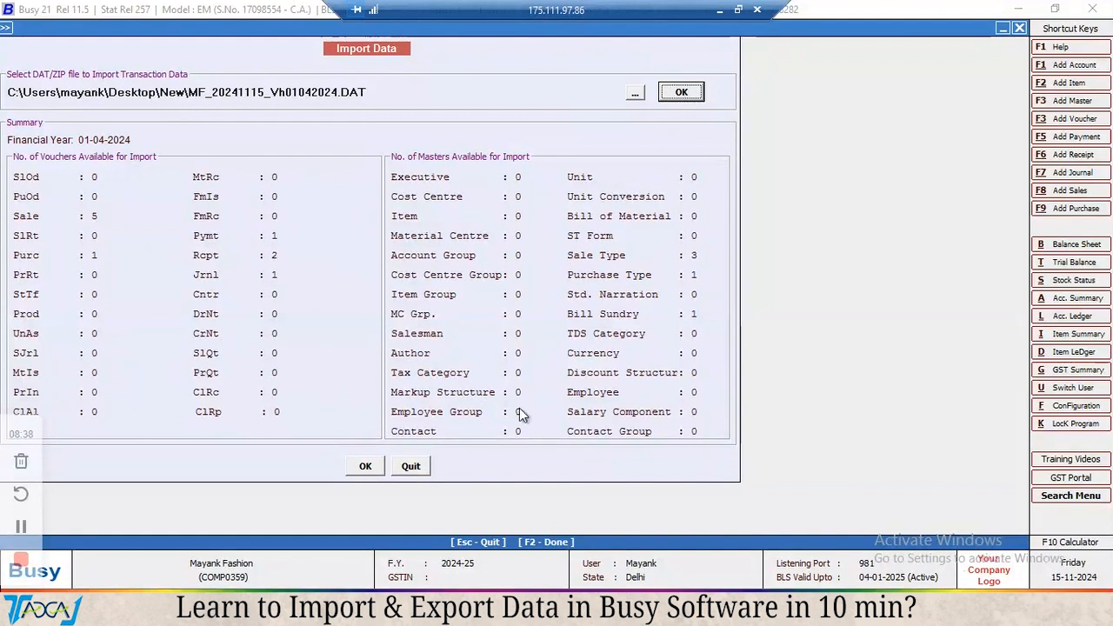
Import all voucher types from the loaded file as new vouchers, confirm the import, and close the Import Data form.
{"action": "left_click", "coordinate": [365, 466]}
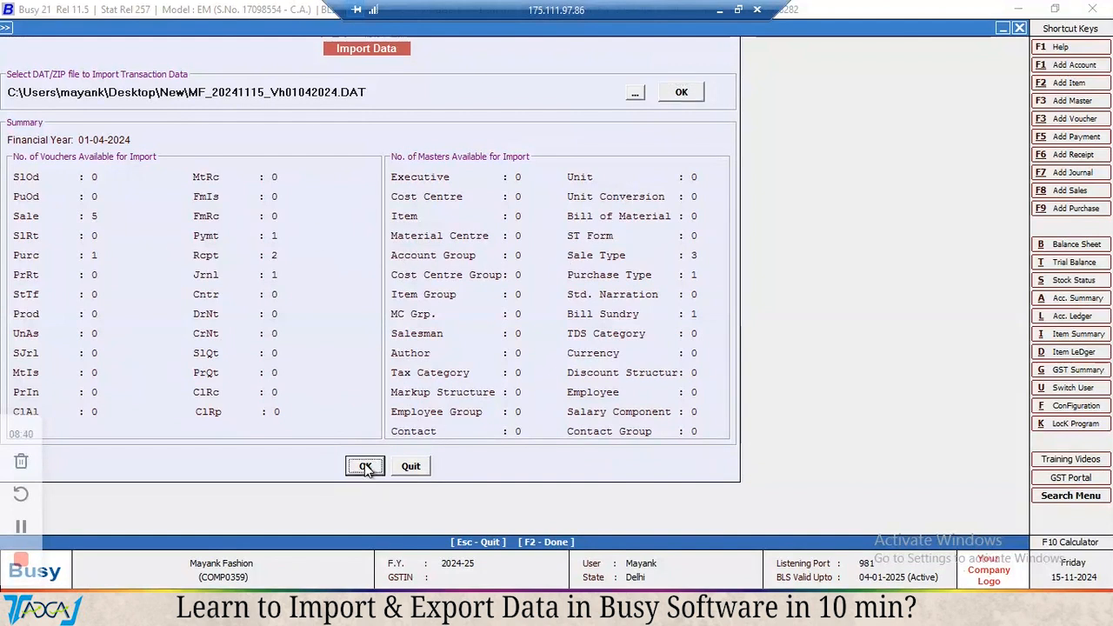
{"action": "left_click", "coordinate": [353, 435]}
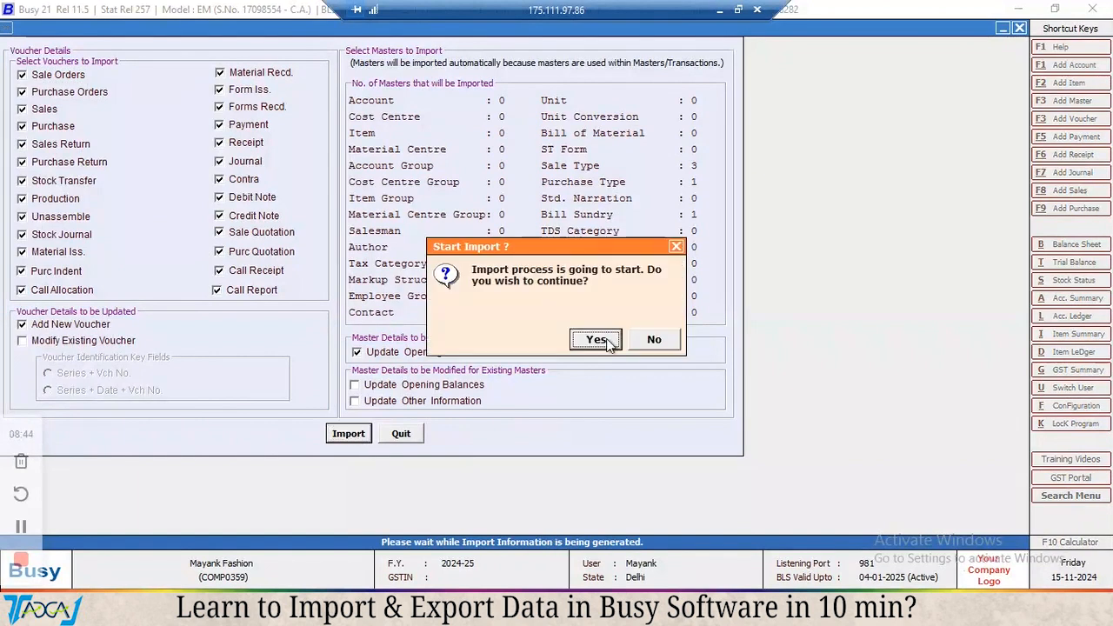
{"action": "left_click", "coordinate": [597, 339]}
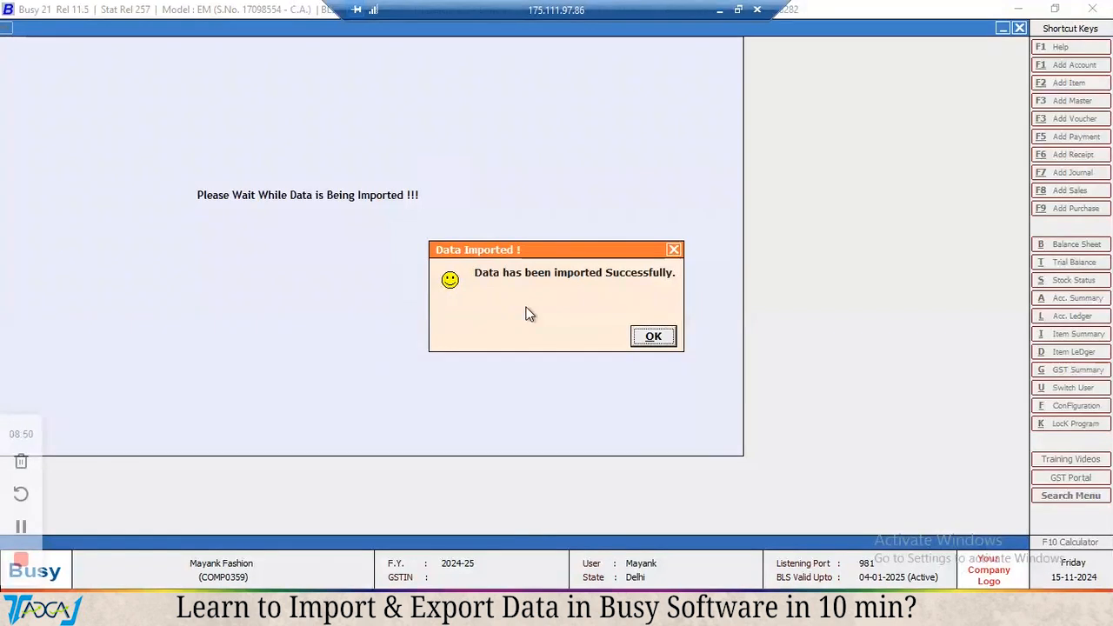
{"action": "left_click", "coordinate": [653, 338]}
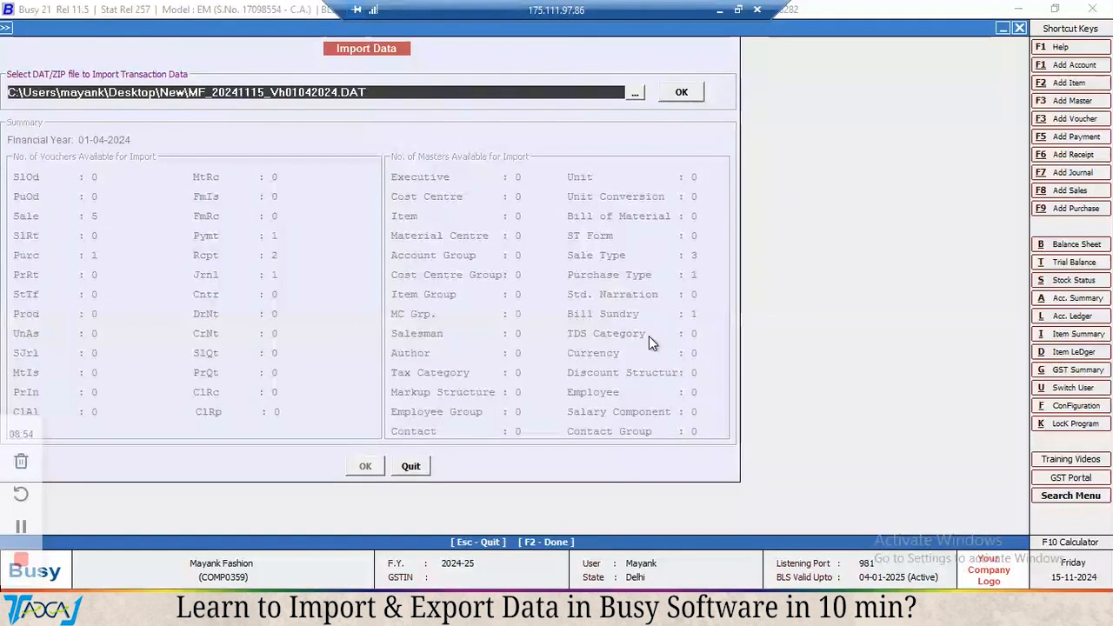
{"action": "key", "text": "Escape"}
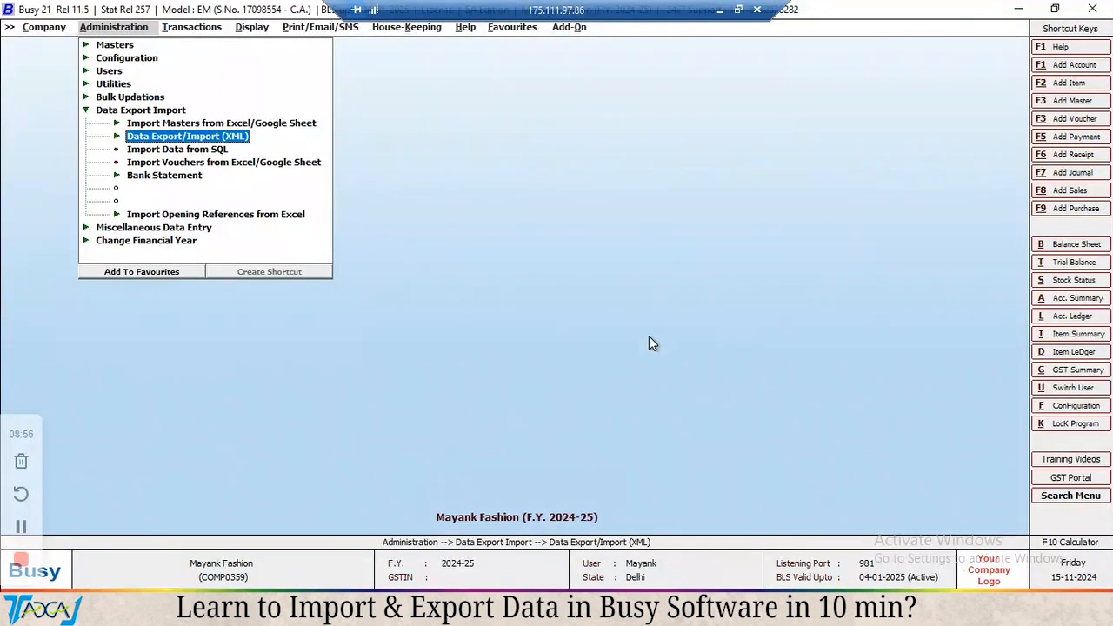
Open the Vouchers Statistics report from the Display check list to verify the imported vouchers.
{"action": "key", "text": "Right"}
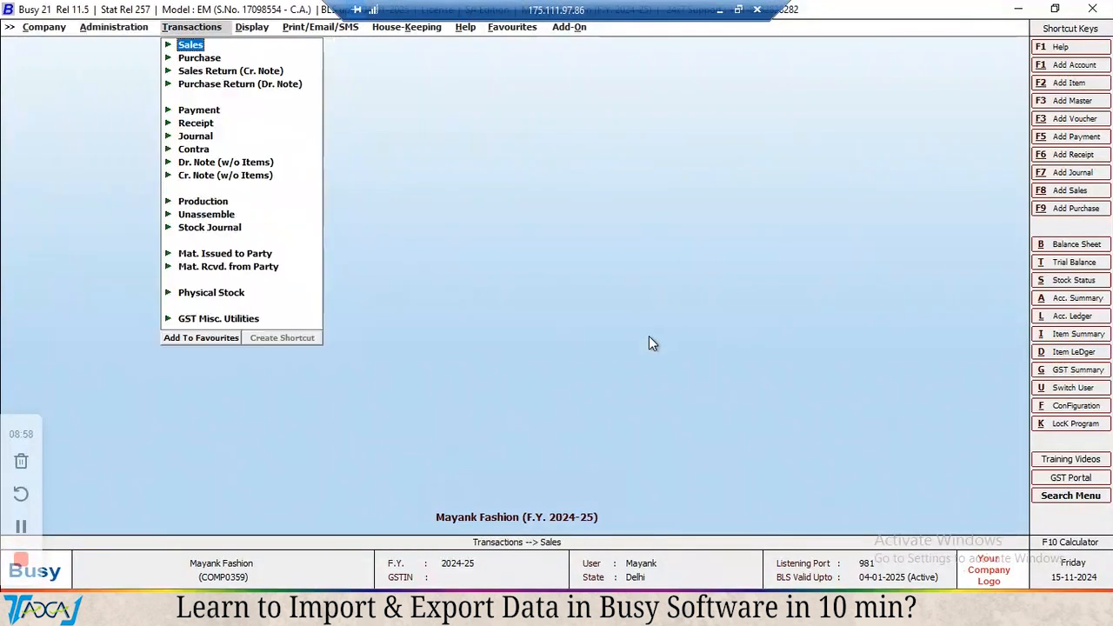
{"action": "key", "text": "Right"}
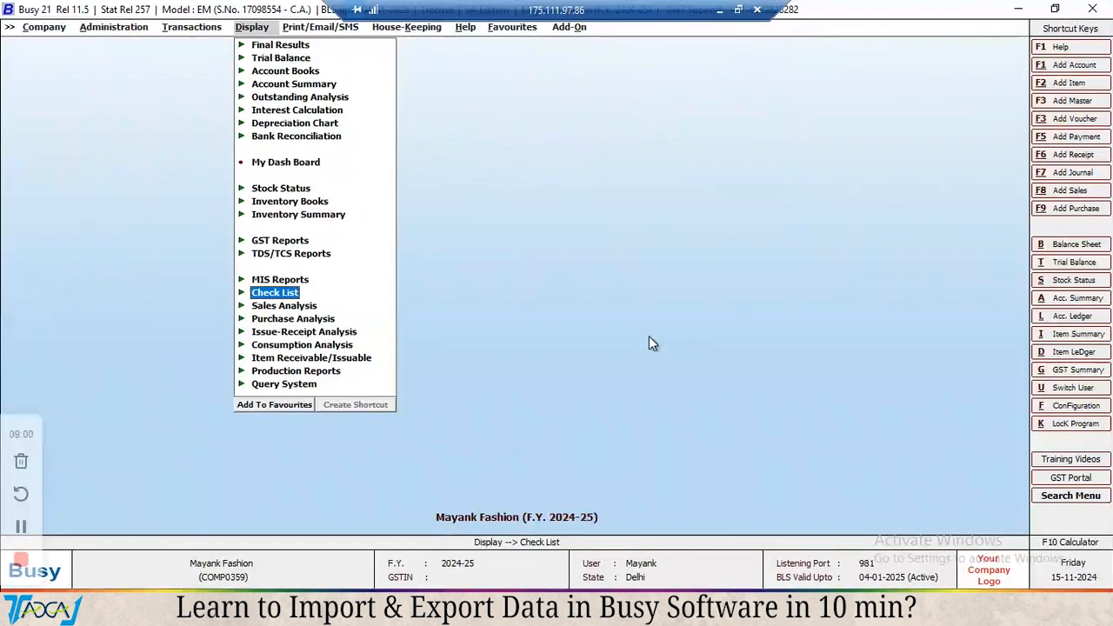
{"action": "key", "text": "Return"}
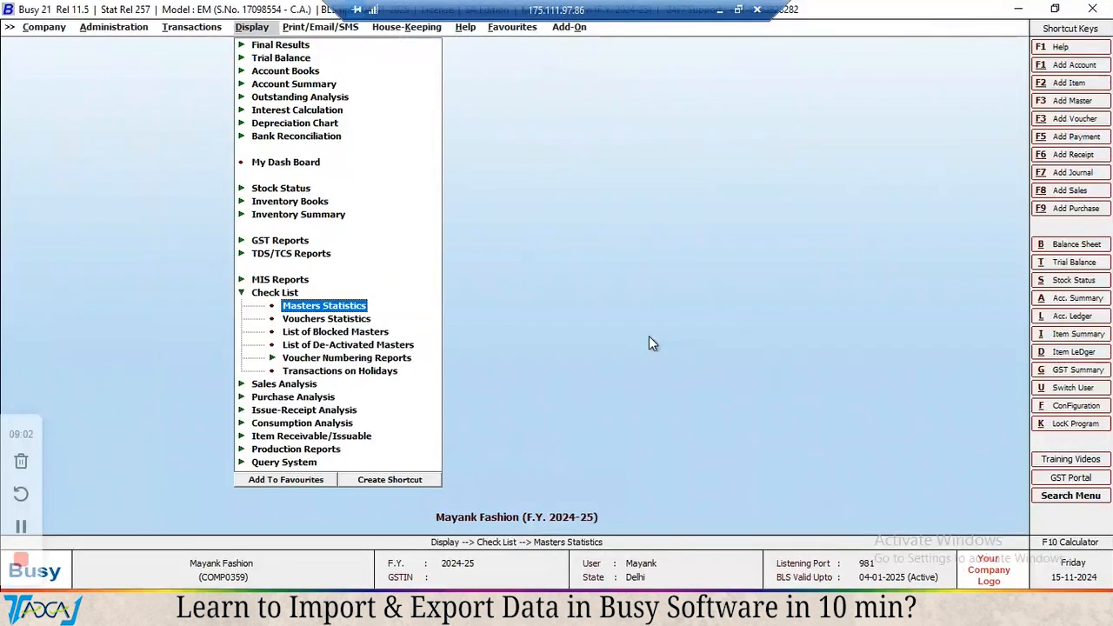
{"action": "key", "text": "Down"}
{"action": "key", "text": "Return"}
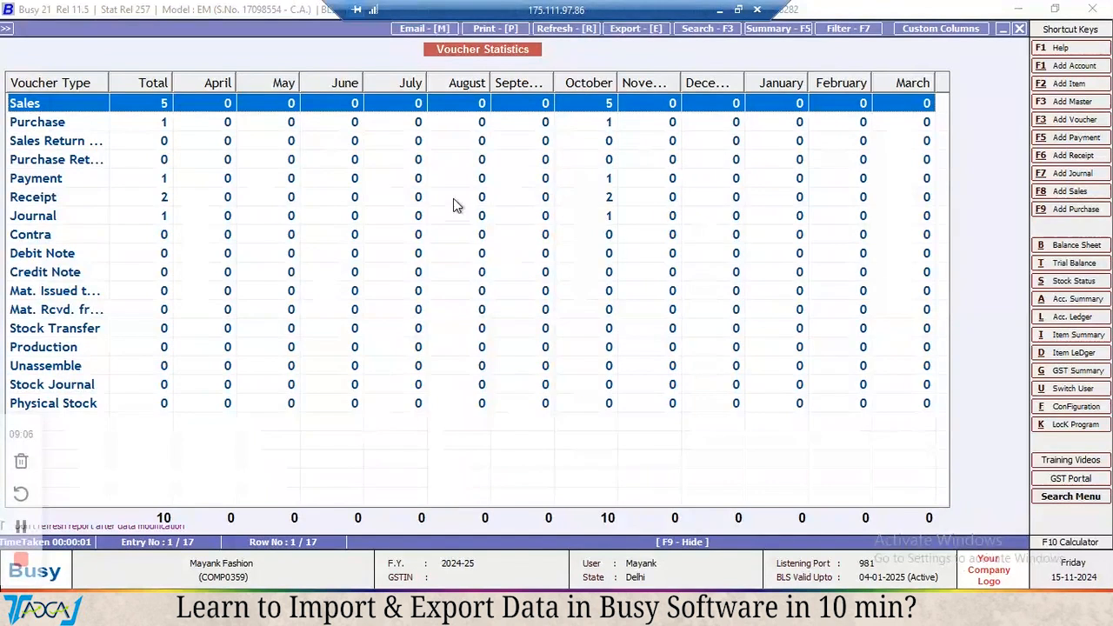
Examine the restored voucher totals row by row, from sales and purchase through journal, debit note, credit note and material issued.
{"action": "left_click", "coordinate": [181, 117]}
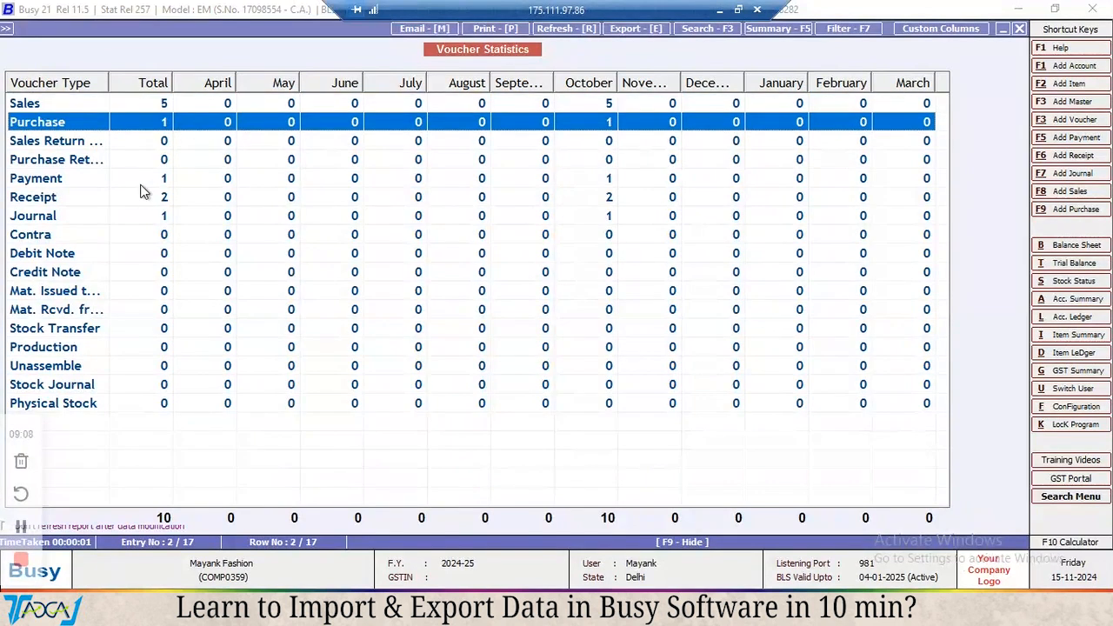
{"action": "left_click", "coordinate": [206, 105]}
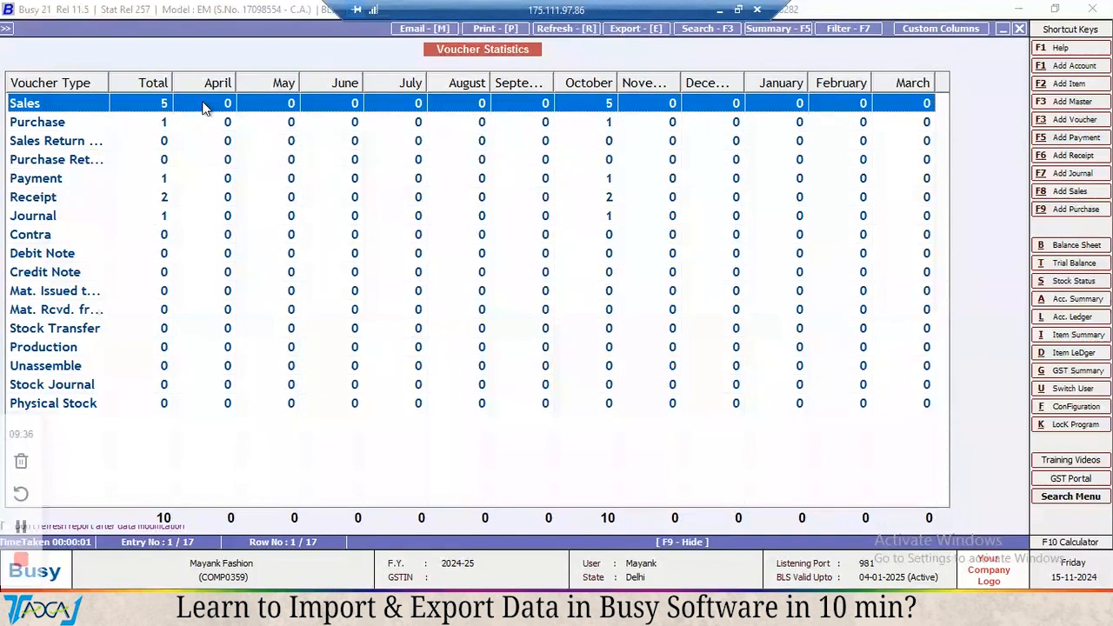
{"action": "left_click", "coordinate": [167, 160]}
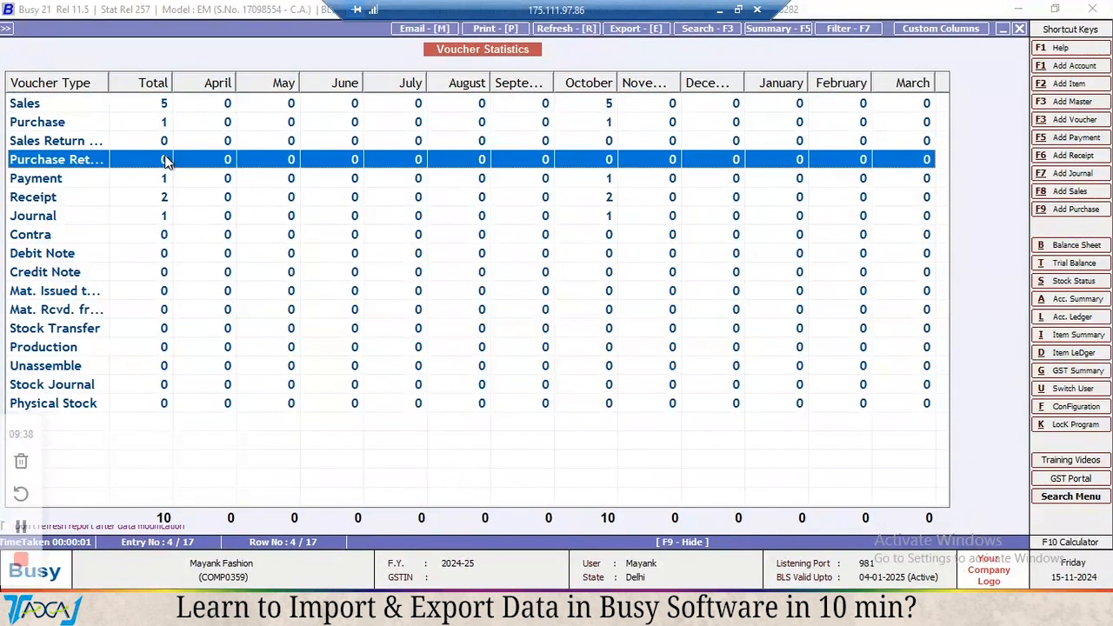
{"action": "left_click", "coordinate": [175, 144]}
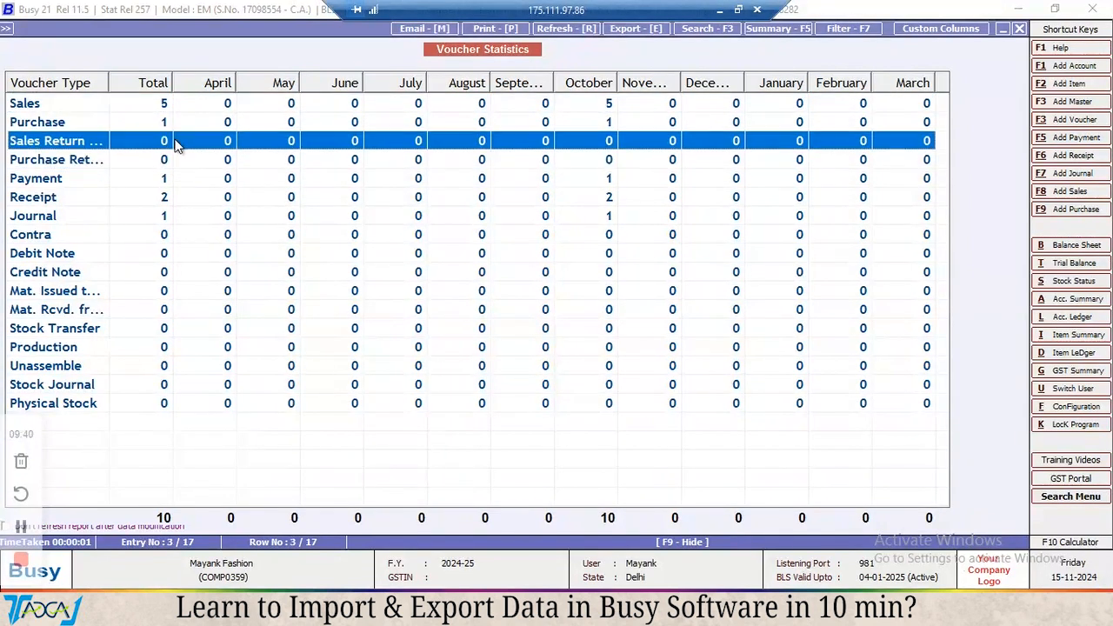
{"action": "left_click", "coordinate": [164, 255]}
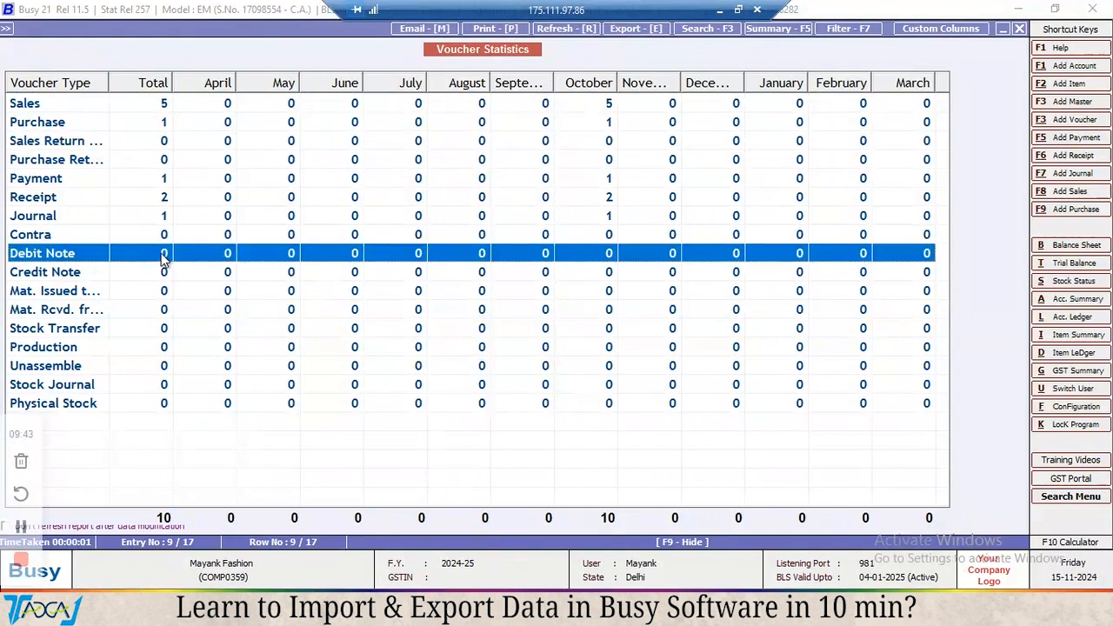
{"action": "left_click", "coordinate": [200, 222]}
{"action": "left_click", "coordinate": [187, 242]}
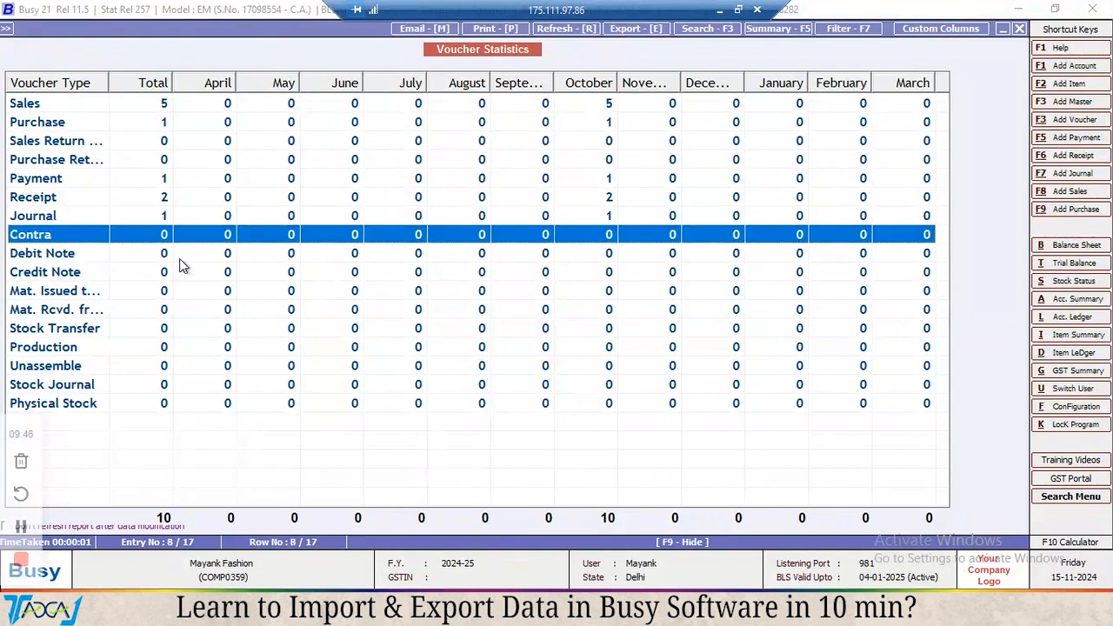
{"action": "left_click", "coordinate": [183, 259]}
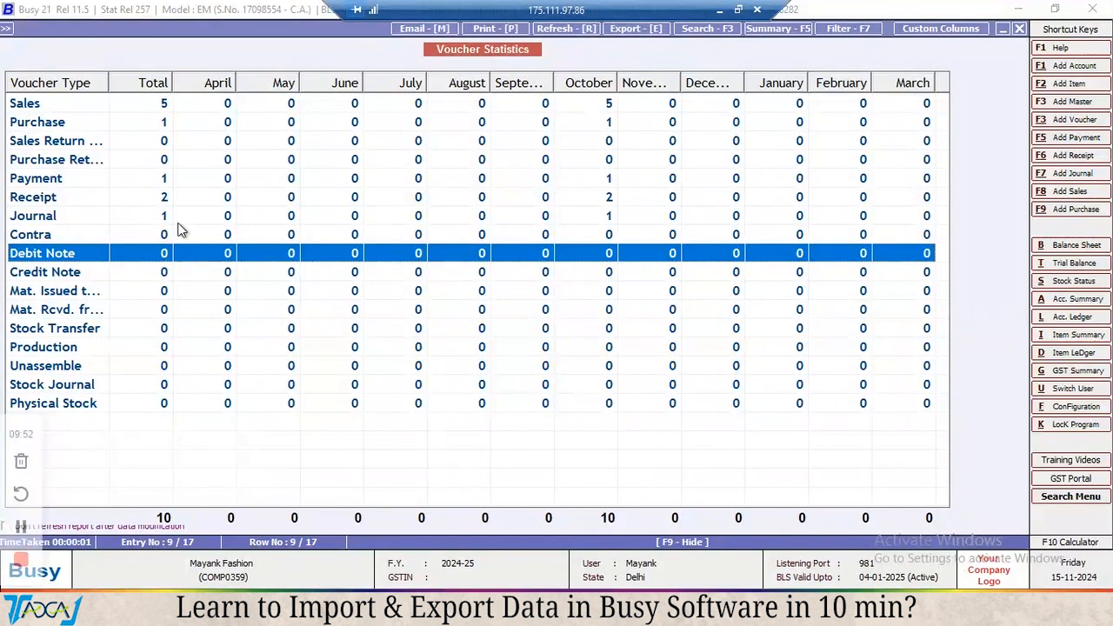
{"action": "left_click", "coordinate": [178, 224]}
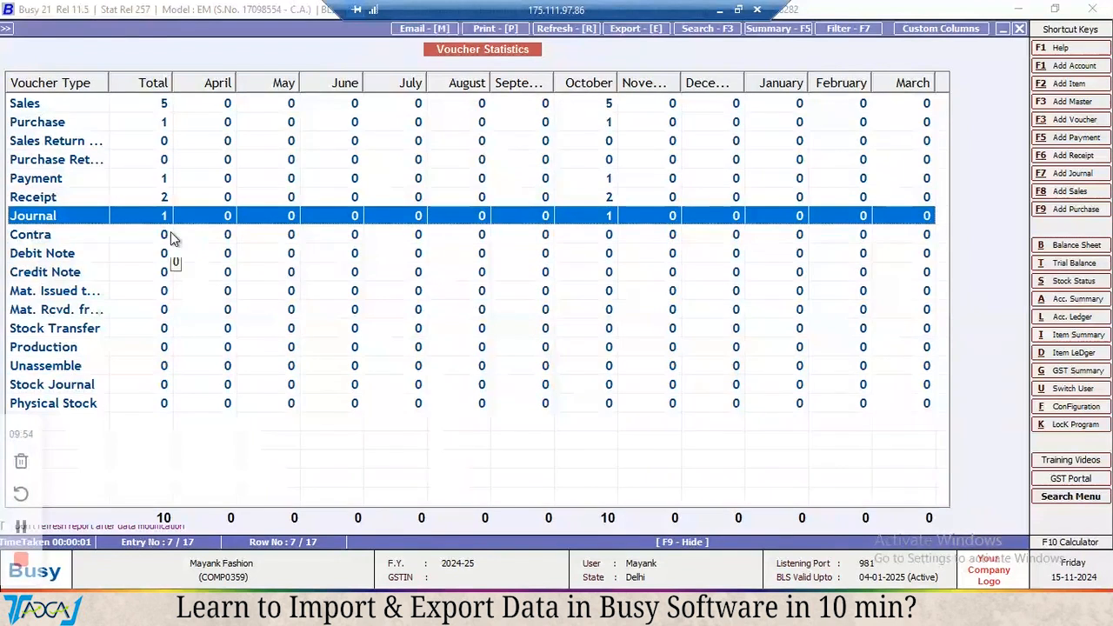
{"action": "left_click", "coordinate": [170, 233]}
{"action": "left_click", "coordinate": [167, 259]}
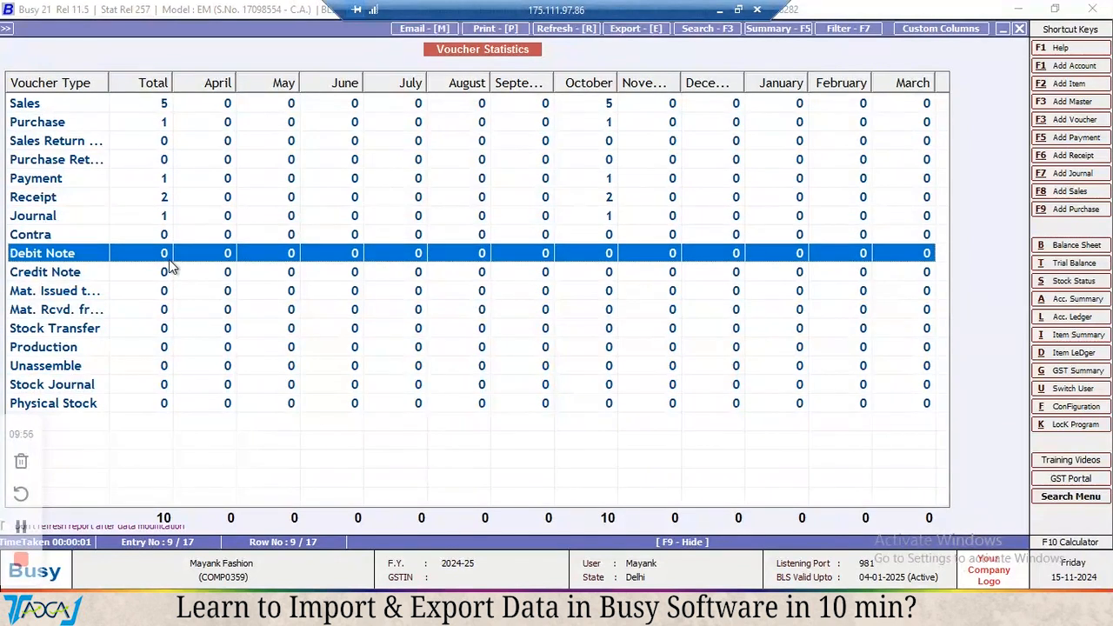
{"action": "left_click", "coordinate": [172, 273]}
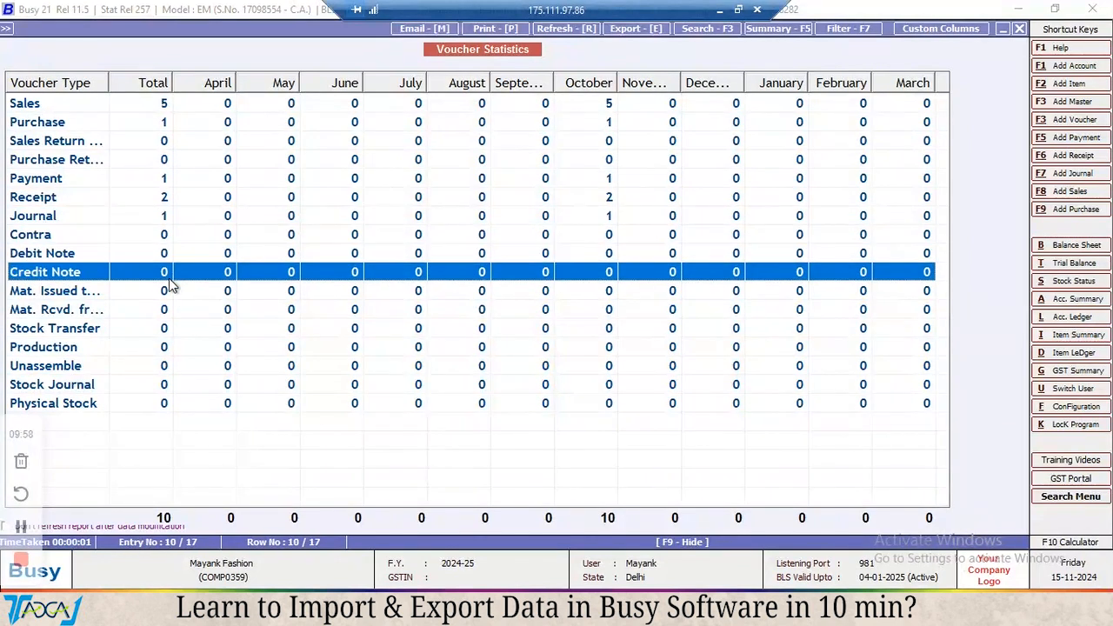
{"action": "left_click", "coordinate": [161, 292]}
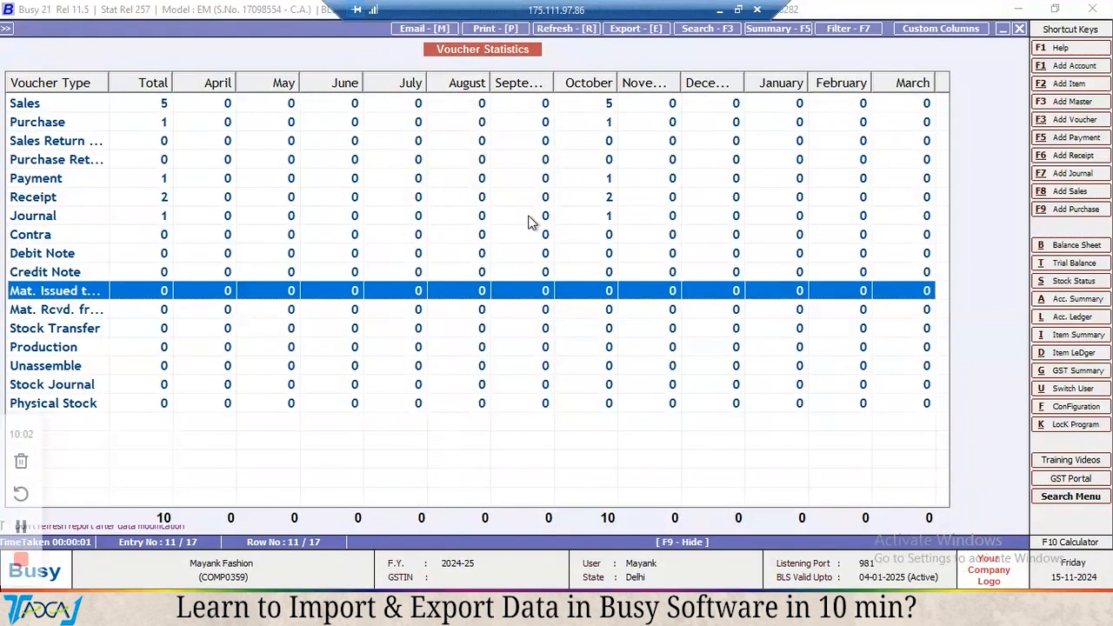